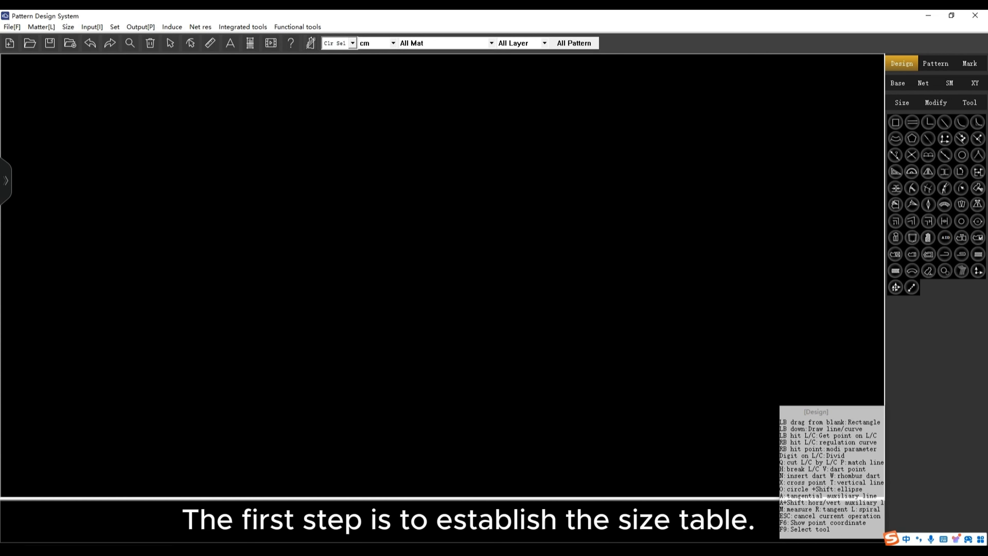
Open the main size table and rename its Bust row to Armhole.
{"action": "left_click", "coordinate": [68, 27]}
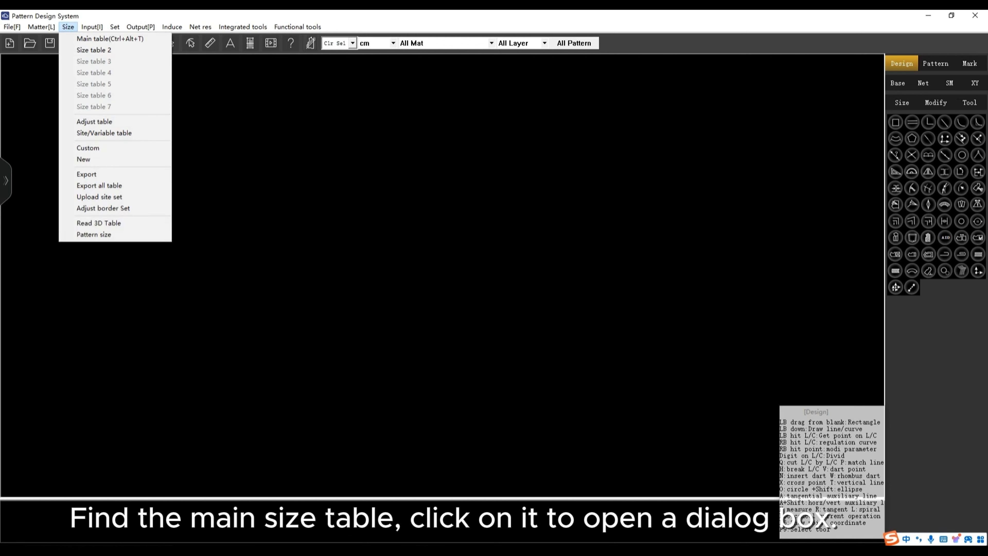
{"action": "left_click", "coordinate": [110, 38]}
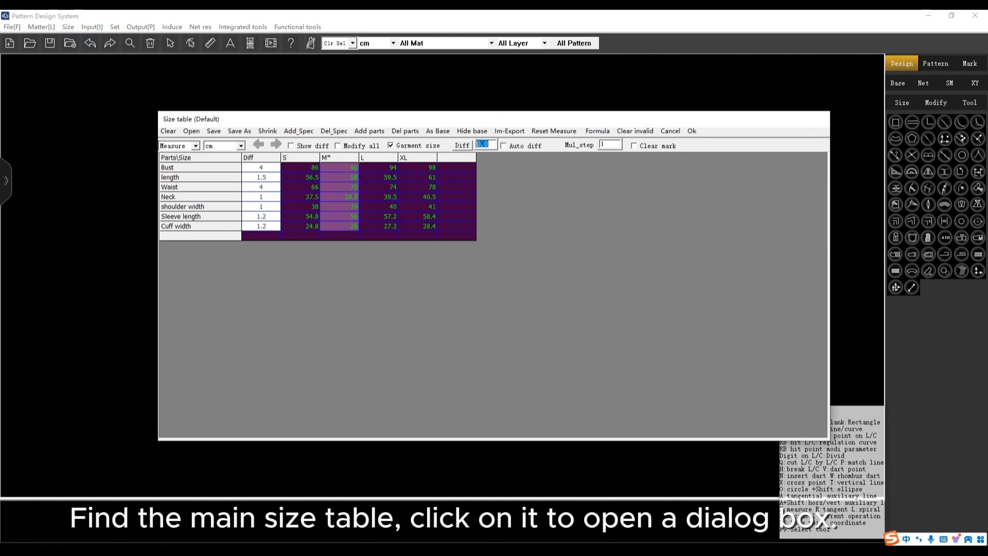
{"action": "double_click", "coordinate": [195, 167]}
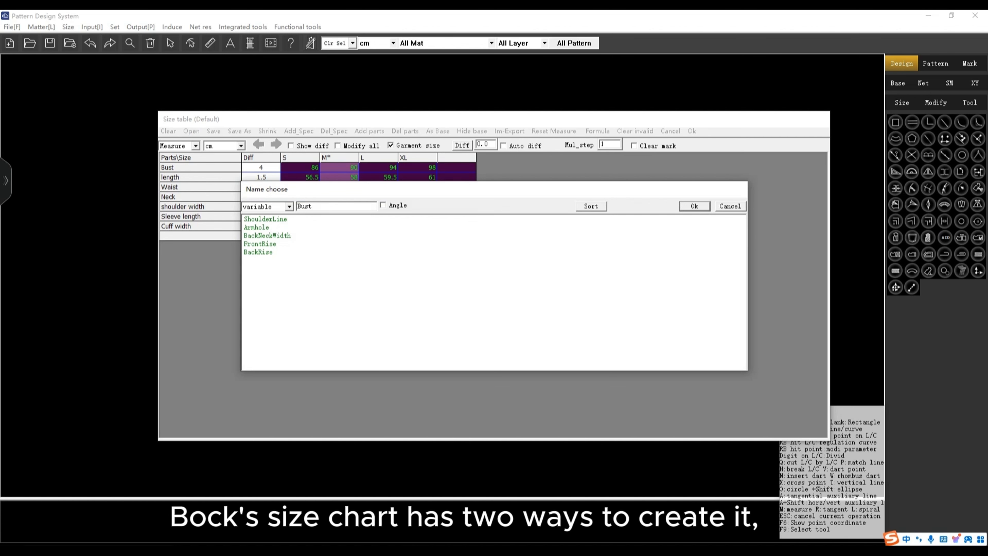
{"action": "left_click", "coordinate": [257, 227]}
{"action": "left_click", "coordinate": [695, 206]}
Set the Armhole measurement for size S to 88.
{"action": "left_click", "coordinate": [301, 167]}
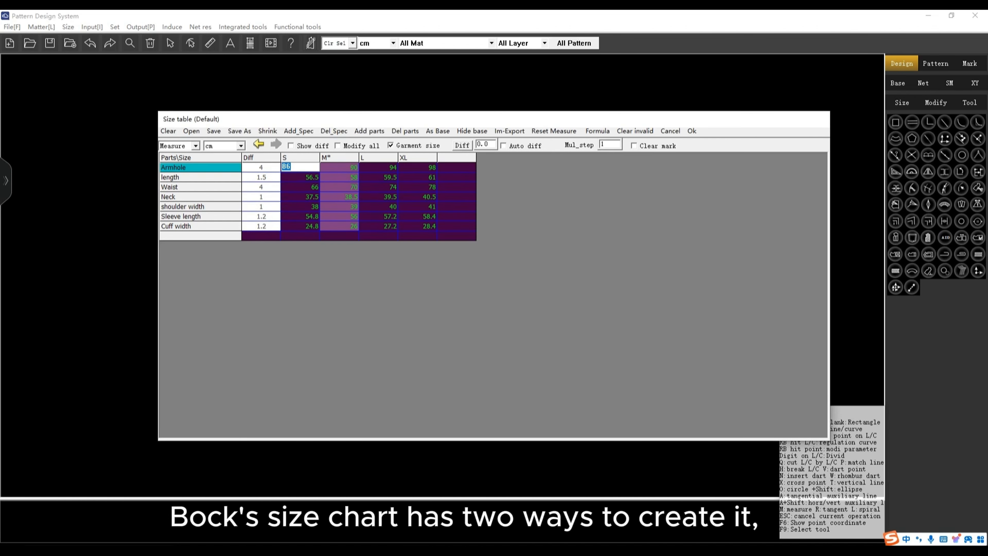
{"action": "type", "text": "88"}
{"action": "key", "text": "Tab"}
{"action": "key", "text": "Tab"}
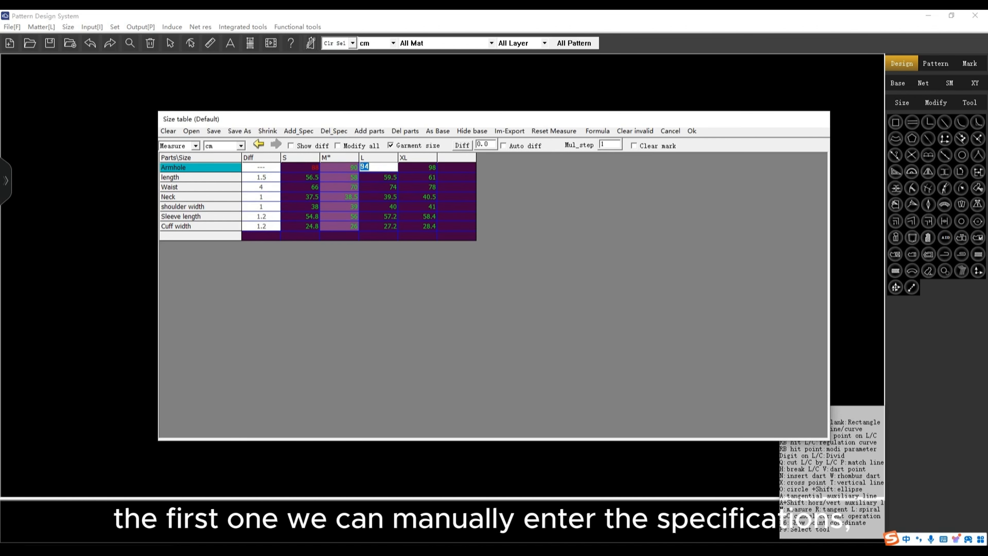
Apply a size difference of 2 to the length row, based on size M.
{"action": "left_click", "coordinate": [378, 177]}
{"action": "left_click", "coordinate": [339, 177]}
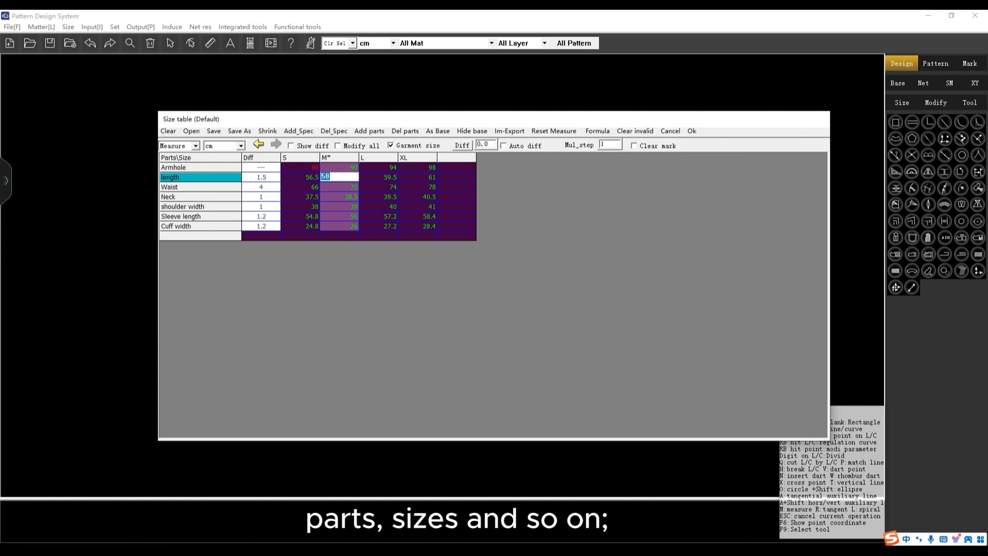
{"action": "left_click_drag", "start_coordinate": [489, 144], "coordinate": [476, 145]}
{"action": "type", "text": "2"}
{"action": "left_click", "coordinate": [462, 145]}
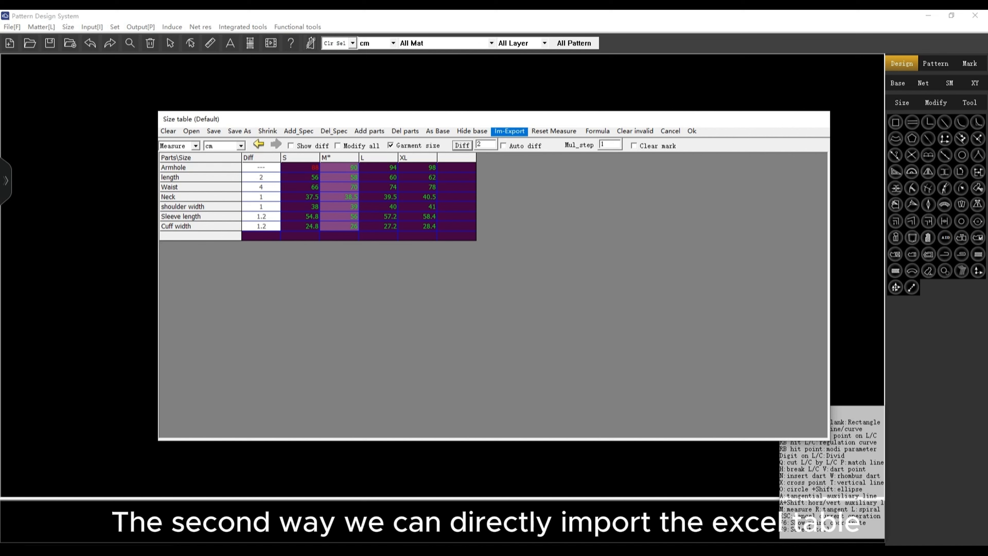
Import the Excel size table skirt.xlsx with the Im-Excel option and accept the size table.
{"action": "left_click", "coordinate": [510, 131]}
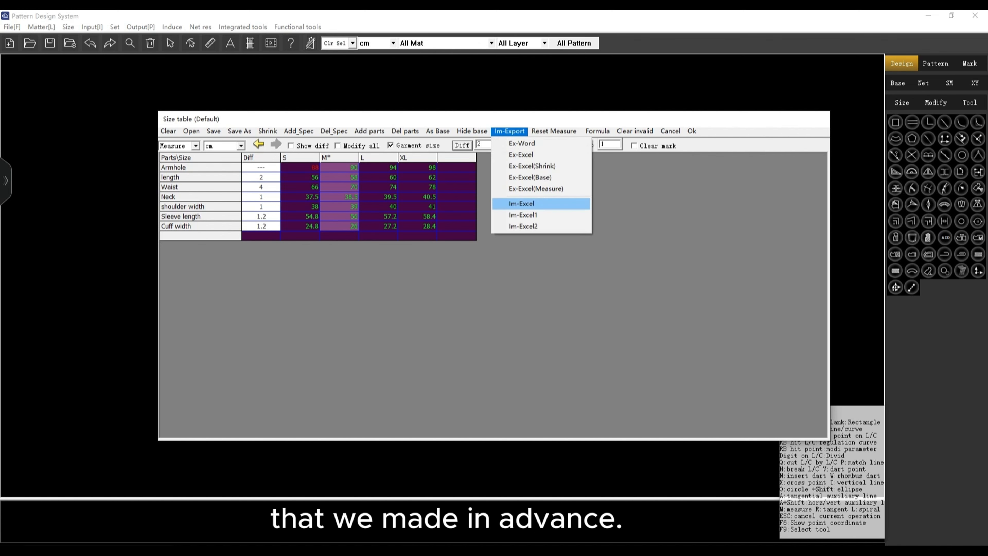
{"action": "left_click", "coordinate": [521, 204]}
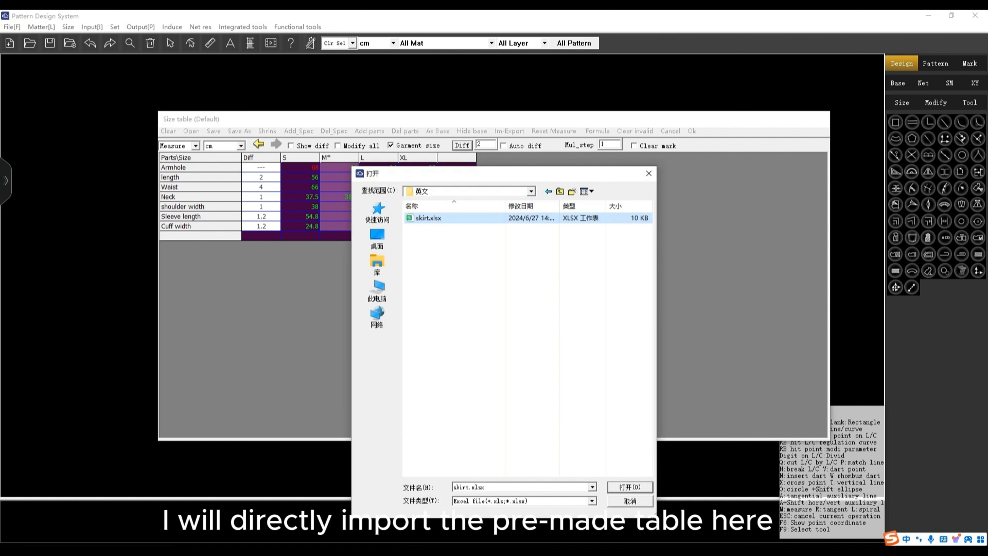
{"action": "key", "text": "Return"}
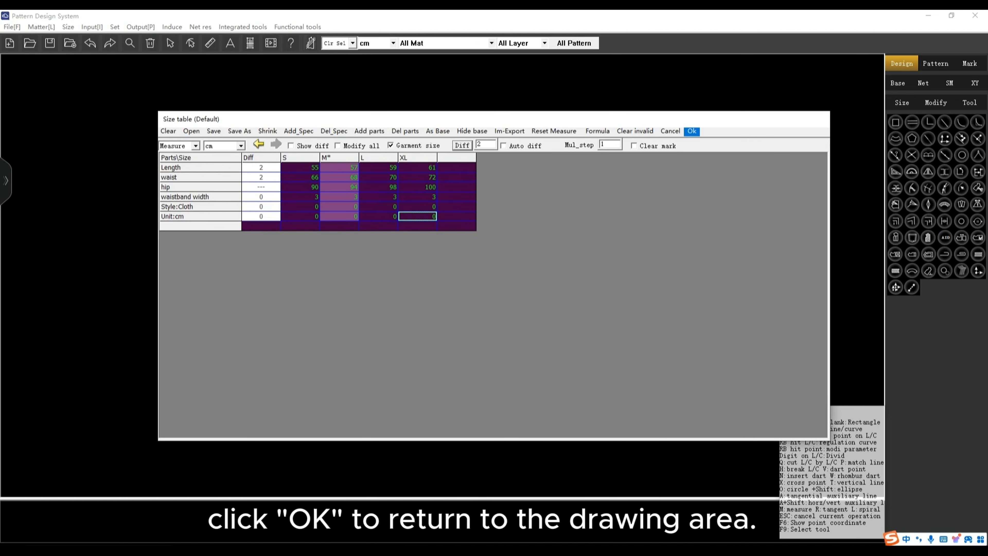
{"action": "left_click", "coordinate": [692, 131]}
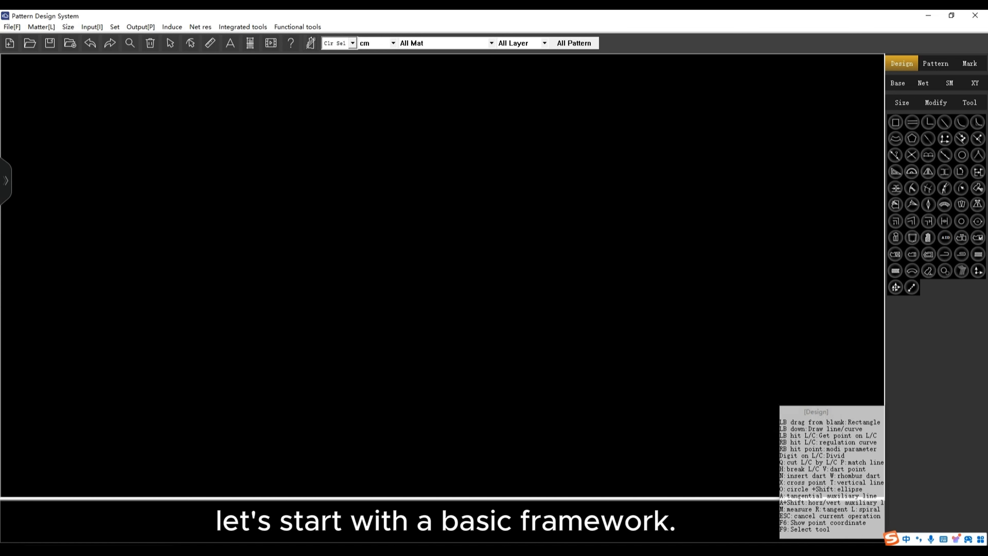
Draw a rectangle about 70 cm high for the skirt frame and set its width to the formula hip/2.
{"action": "left_click_drag", "start_coordinate": [363, 157], "coordinate": [553, 332]}
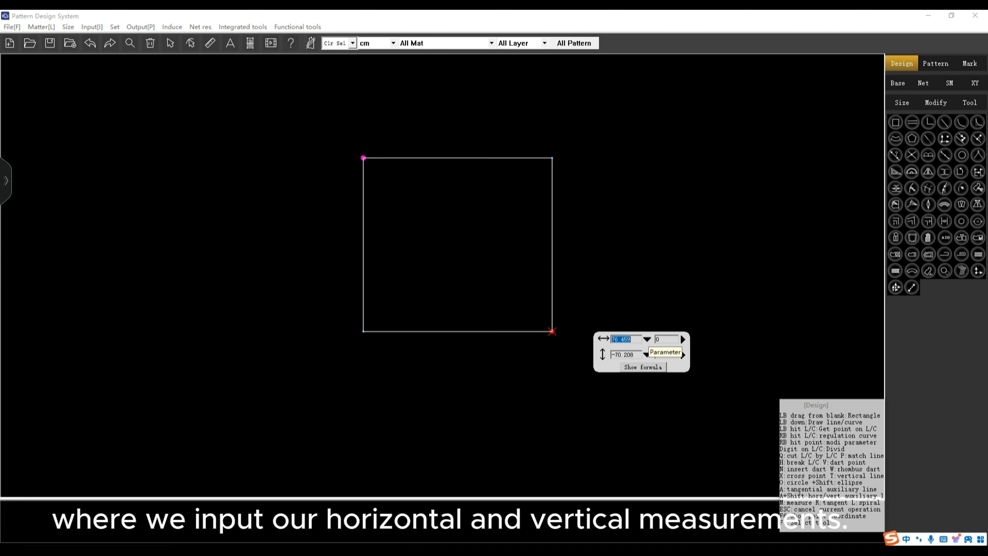
{"action": "left_click", "coordinate": [647, 339]}
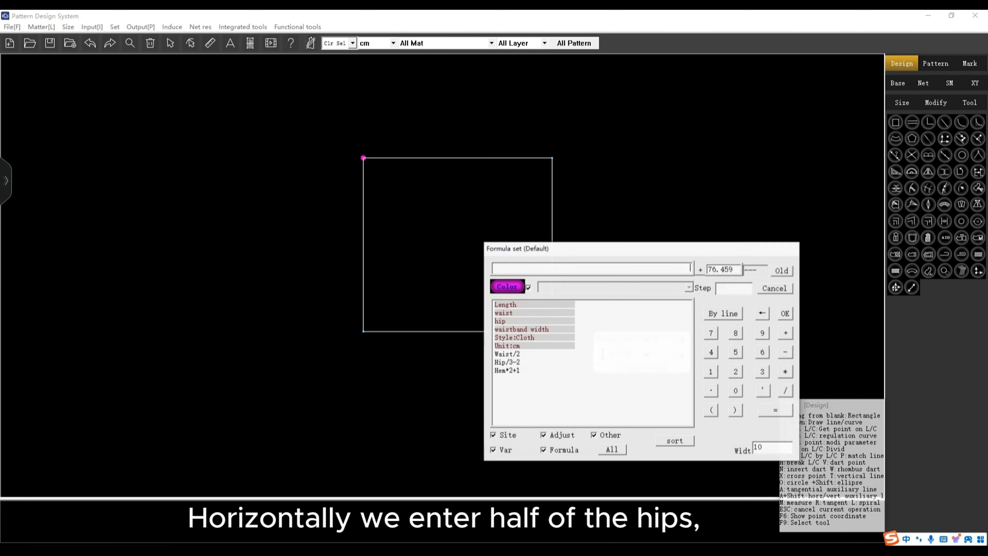
{"action": "left_click", "coordinate": [517, 321]}
{"action": "left_click", "coordinate": [786, 391]}
{"action": "left_click", "coordinate": [736, 372]}
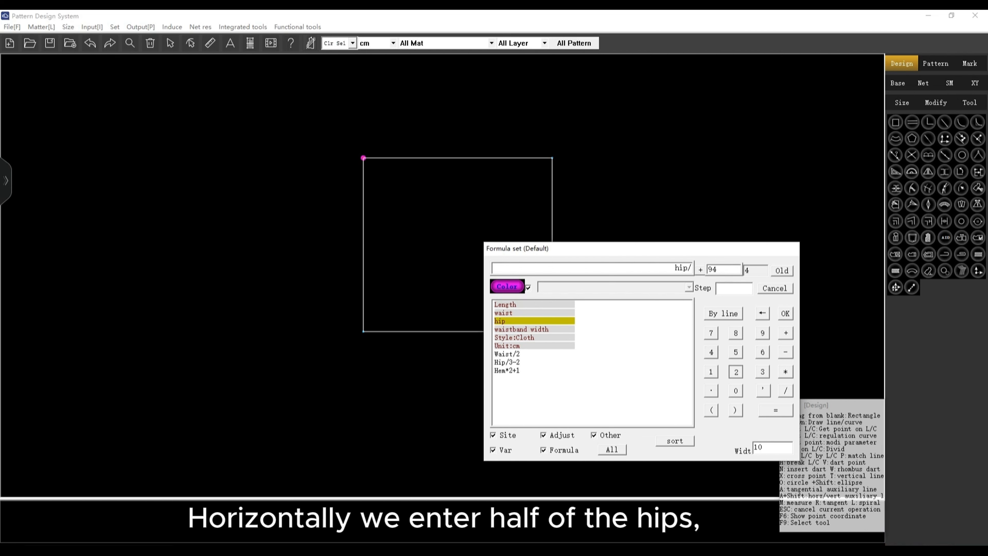
{"action": "left_click", "coordinate": [786, 314]}
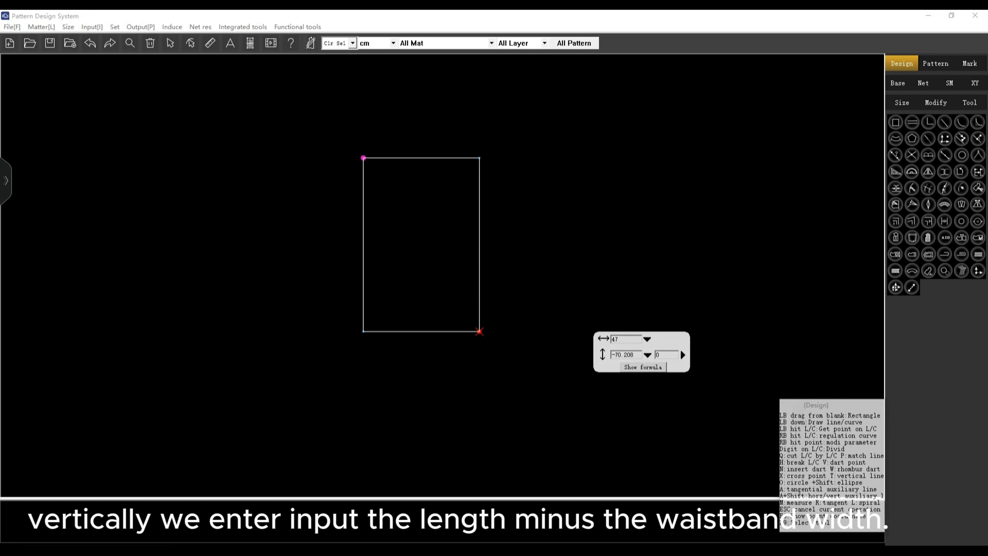
Set the rectangle's height to the formula Length minus waistband width and complete the rectangle.
{"action": "left_click", "coordinate": [647, 356]}
{"action": "left_click", "coordinate": [517, 305]}
{"action": "left_click", "coordinate": [786, 352]}
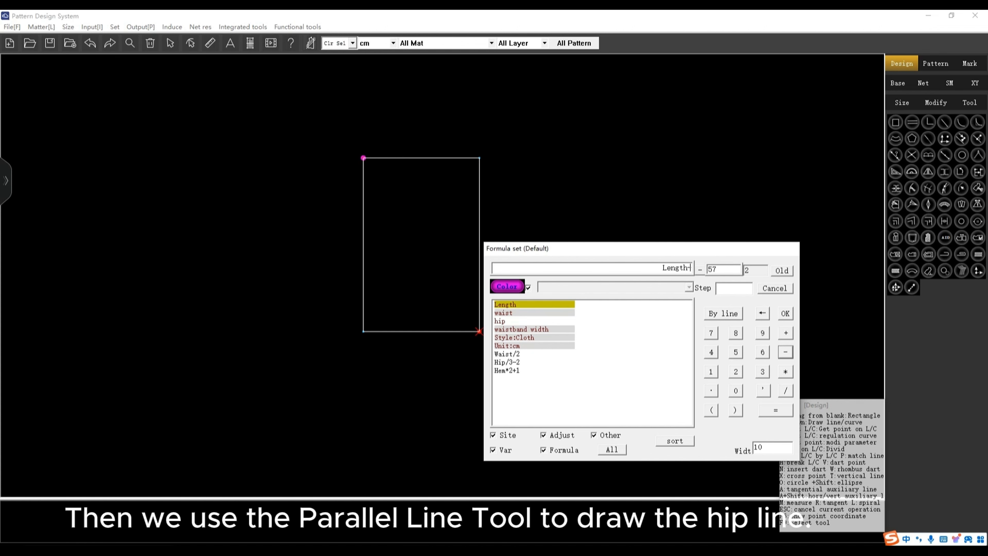
{"action": "left_click", "coordinate": [522, 329]}
{"action": "left_click", "coordinate": [786, 314]}
{"action": "key", "text": "Return"}
Draw the hip line as a parallel of the rectangle's top edge, offset 16.5 cm downwards.
{"action": "scroll", "coordinate": [325, 205], "scroll_direction": "up", "scroll_amount": 2}
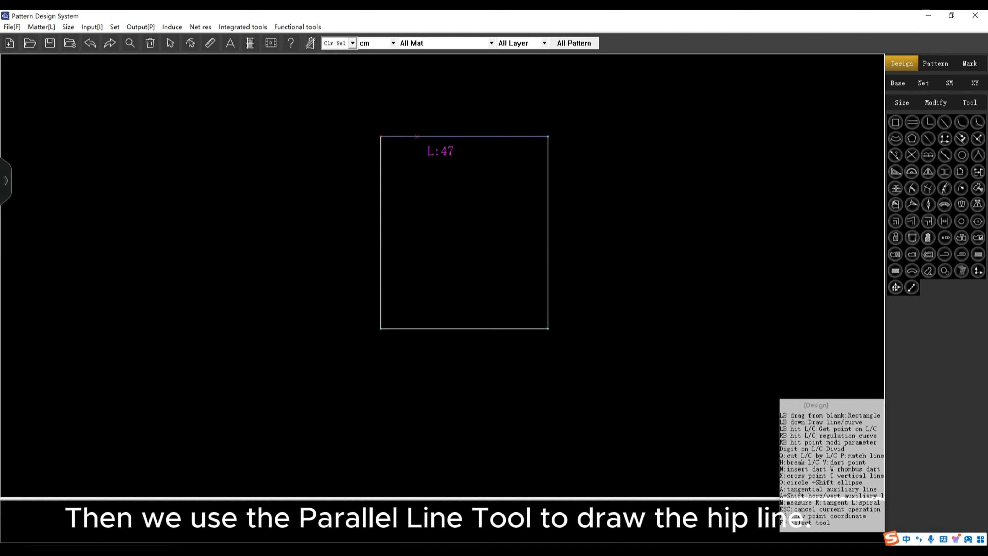
{"action": "left_click_drag", "start_coordinate": [417, 137], "coordinate": [381, 217]}
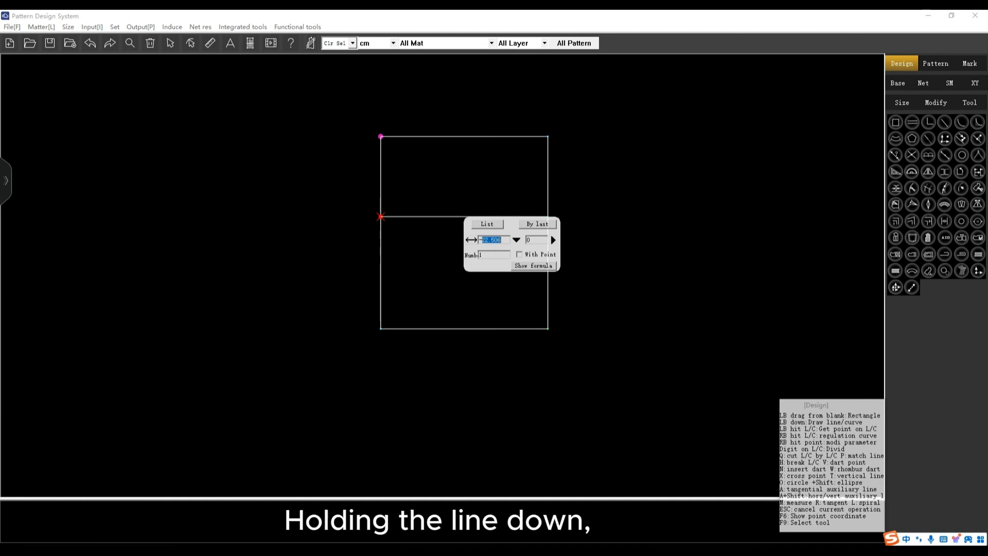
{"action": "left_click_drag", "start_coordinate": [513, 223], "coordinate": [618, 170]}
{"action": "left_click", "coordinate": [592, 171]}
{"action": "left_click", "coordinate": [686, 212]}
{"action": "left_click", "coordinate": [738, 192]}
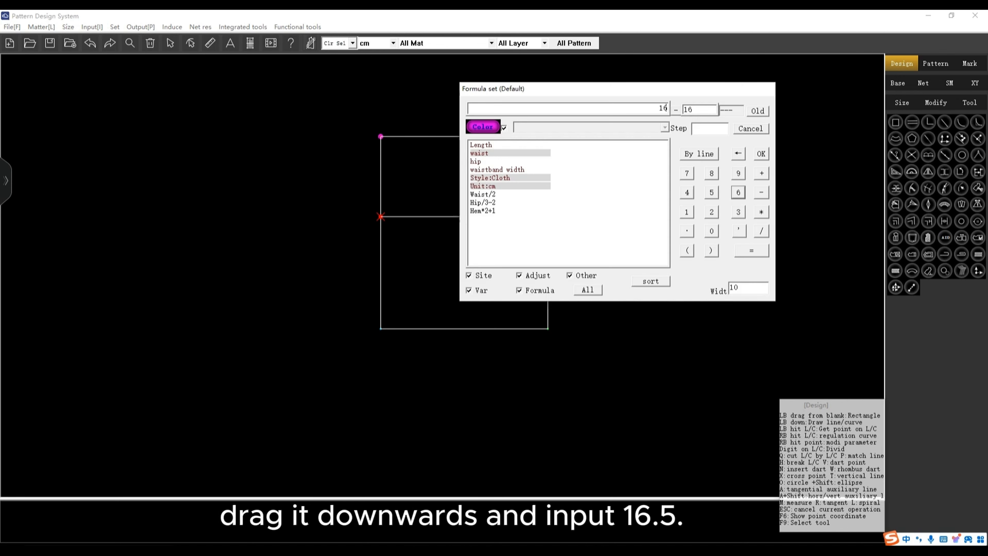
{"action": "left_click", "coordinate": [687, 230]}
{"action": "left_click", "coordinate": [712, 192]}
{"action": "left_click", "coordinate": [762, 154]}
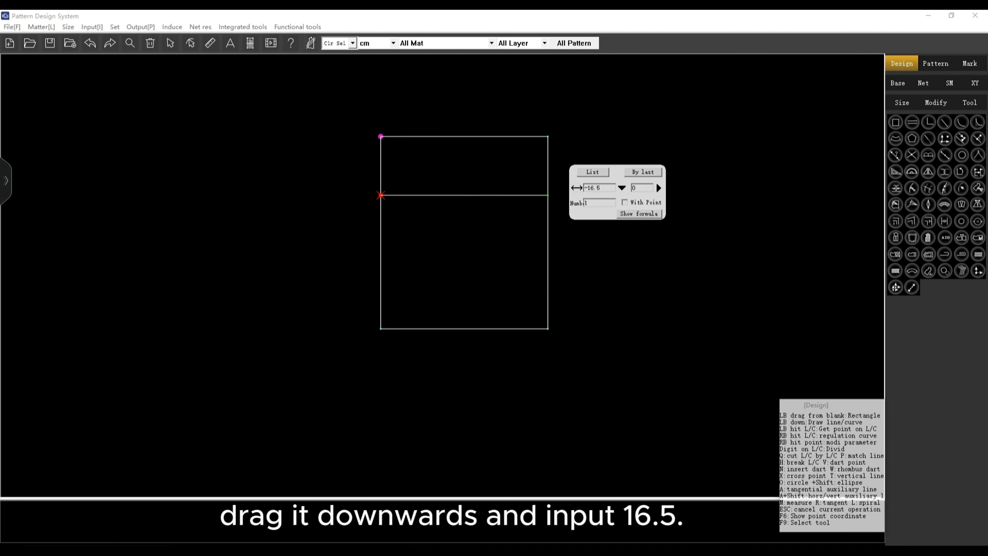
{"action": "left_click", "coordinate": [641, 172]}
Draw a second parallel line 1 cm below the rectangle's top edge.
{"action": "scroll", "coordinate": [375, 115], "scroll_direction": "up", "scroll_amount": 1}
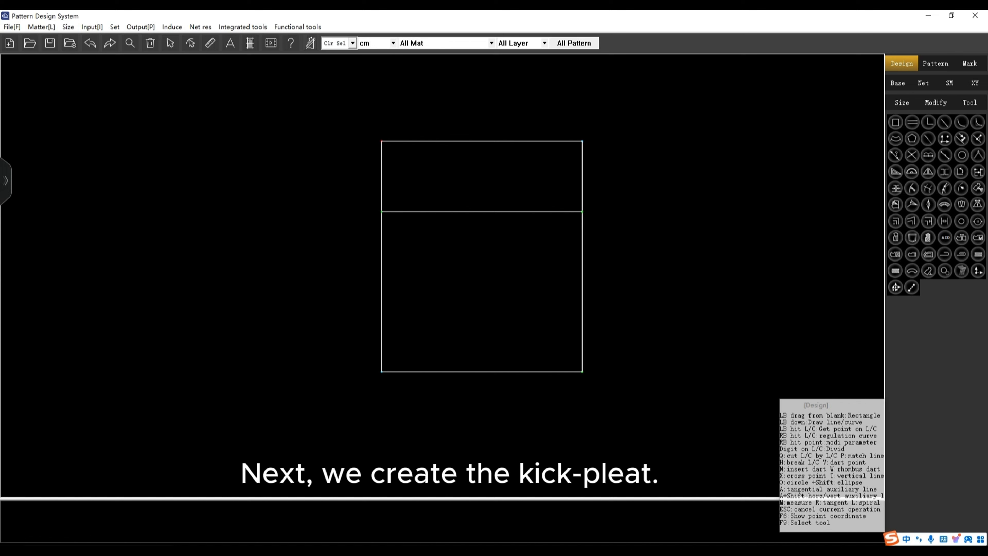
{"action": "left_click_drag", "start_coordinate": [525, 142], "coordinate": [524, 149]}
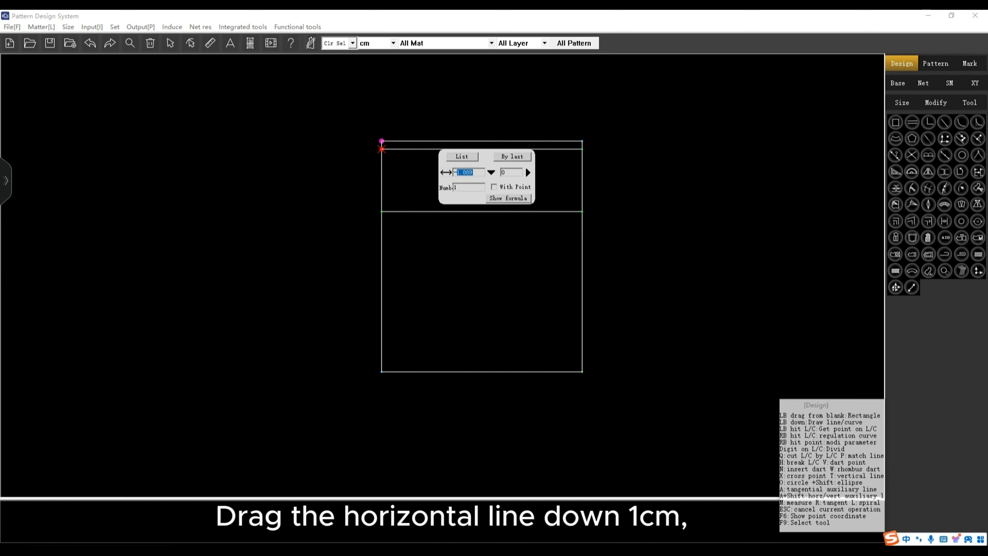
{"action": "type", "text": "-1"}
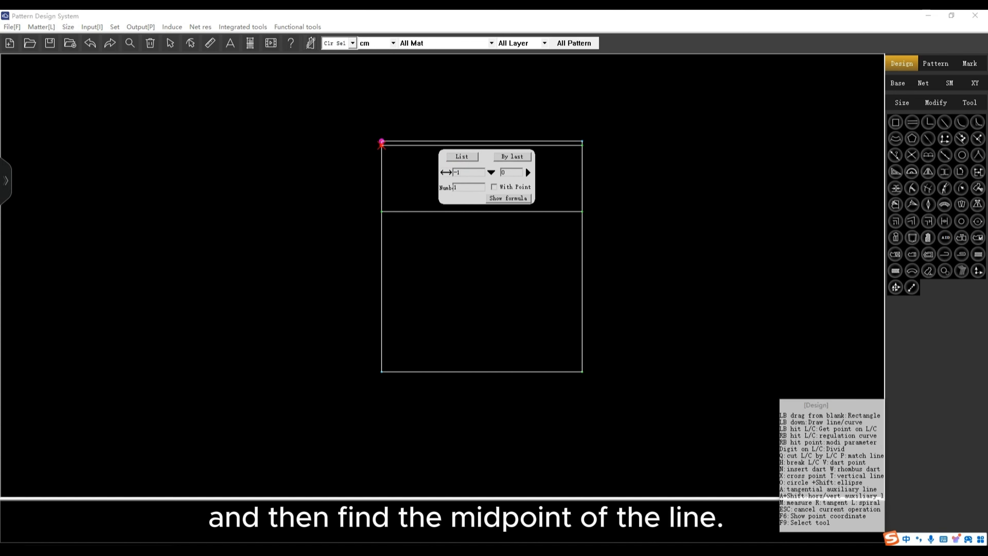
{"action": "key", "text": "Return"}
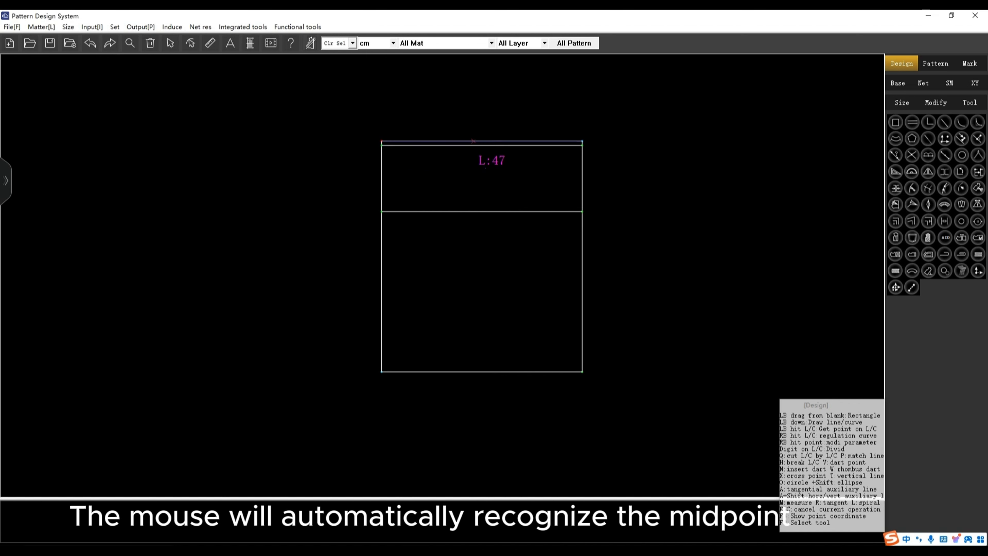
Draw a vertical line from the midpoint of the rectangle's top edge down to its bottom edge.
{"action": "left_click", "coordinate": [482, 141]}
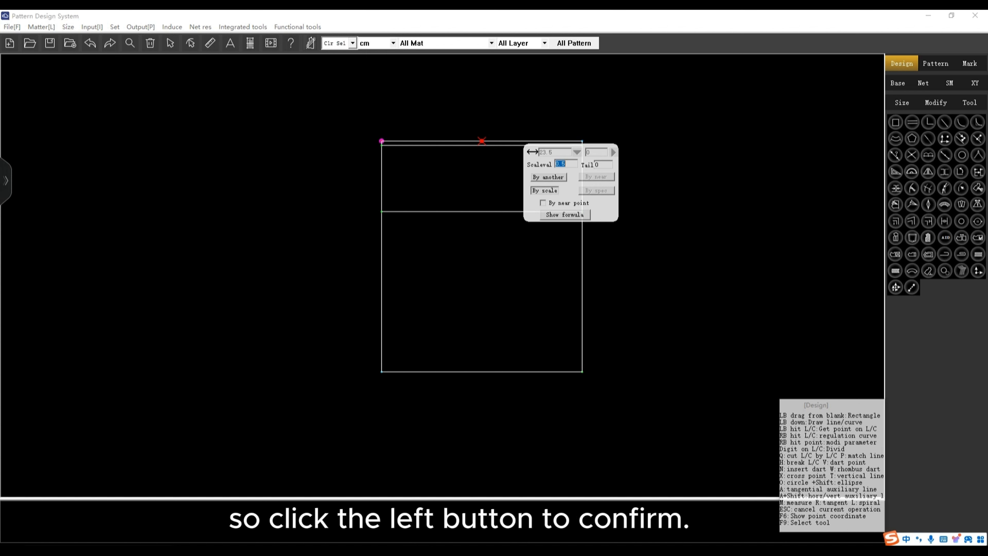
{"action": "left_click", "coordinate": [482, 141]}
{"action": "left_click", "coordinate": [482, 142]}
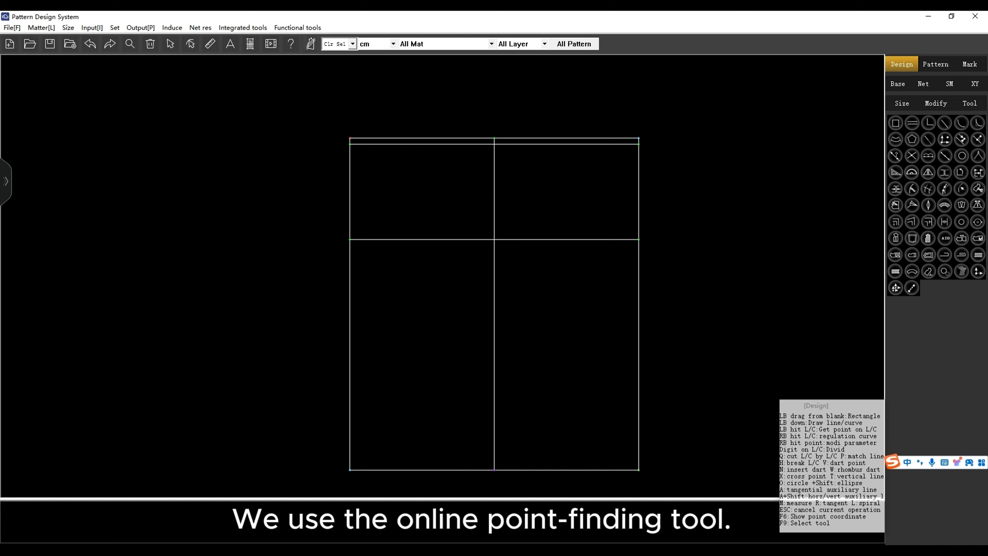
Place a point on the rectangle's left edge 0.7 cm below the 1 cm parallel line, measured from the nearby point.
{"action": "left_click", "coordinate": [350, 153]}
{"action": "scroll", "coordinate": [327, 136], "scroll_direction": "up", "scroll_amount": 5}
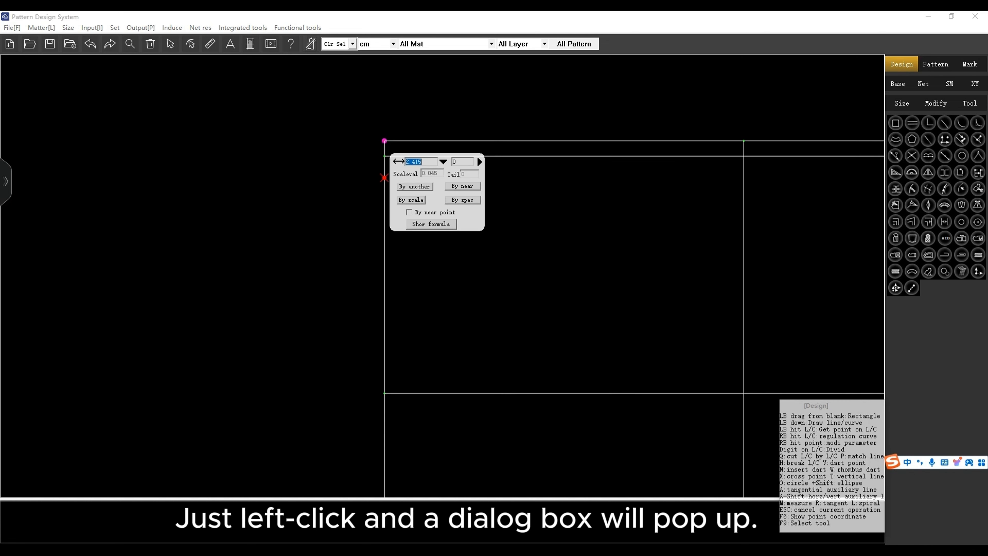
{"action": "left_click_drag", "start_coordinate": [446, 155], "coordinate": [505, 176]}
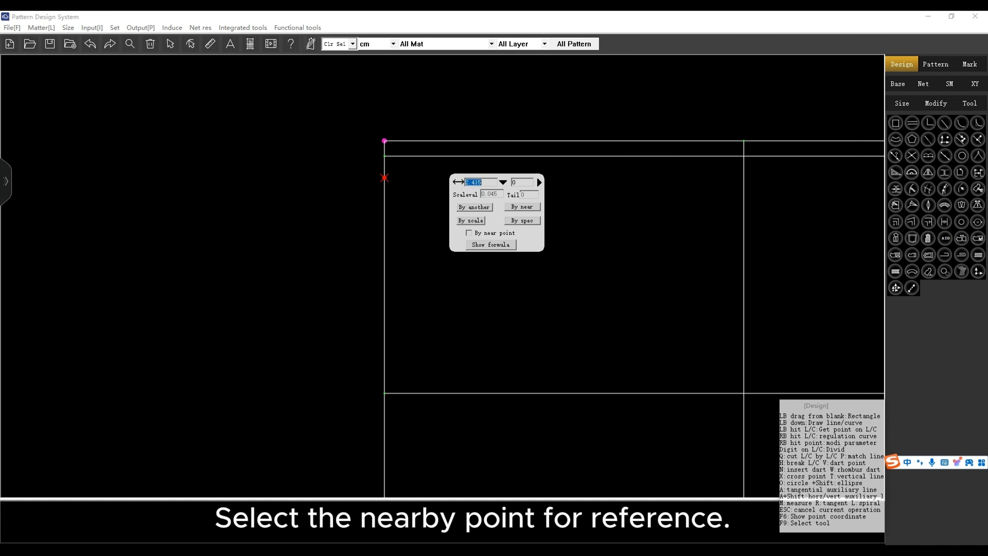
{"action": "left_click", "coordinate": [523, 207]}
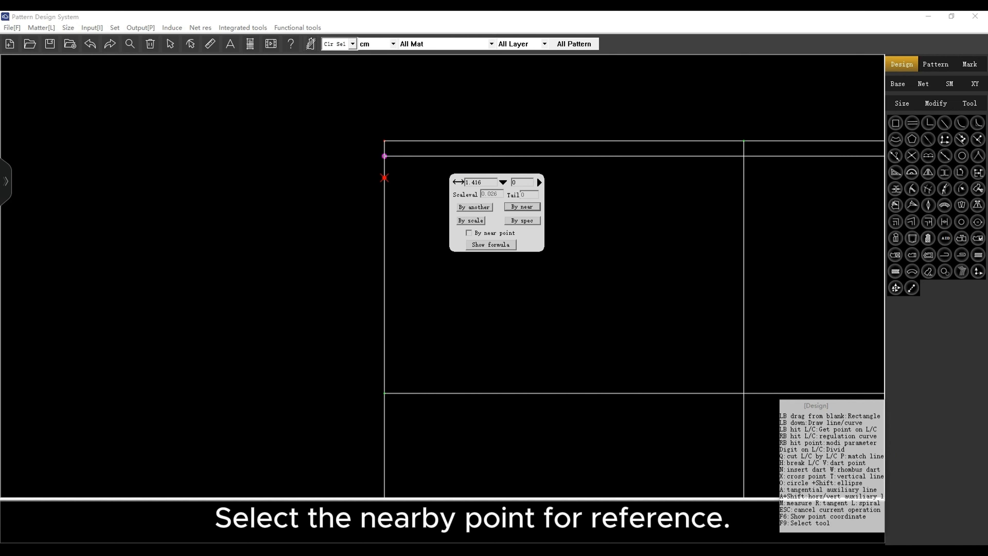
{"action": "type", "text": "0.7"}
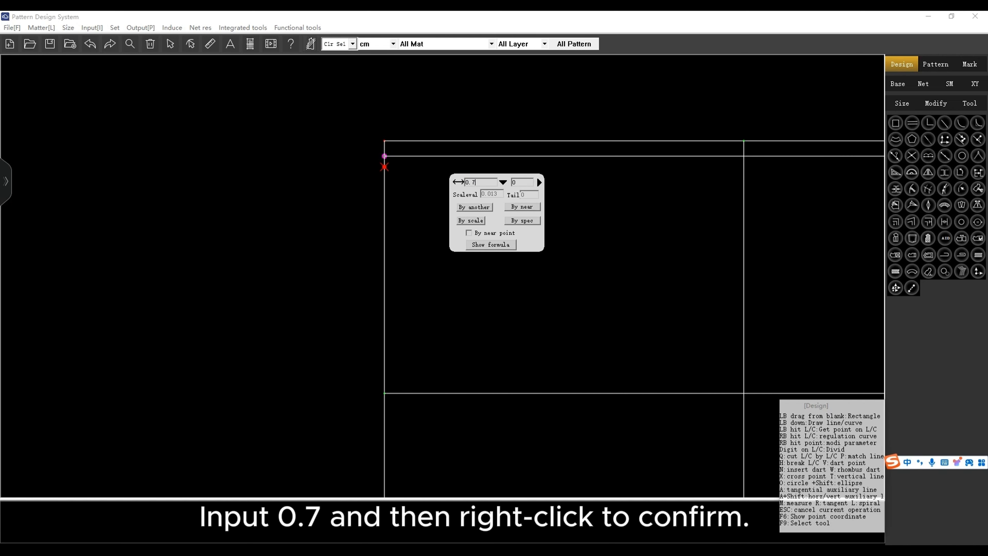
{"action": "right_click", "coordinate": [536, 176]}
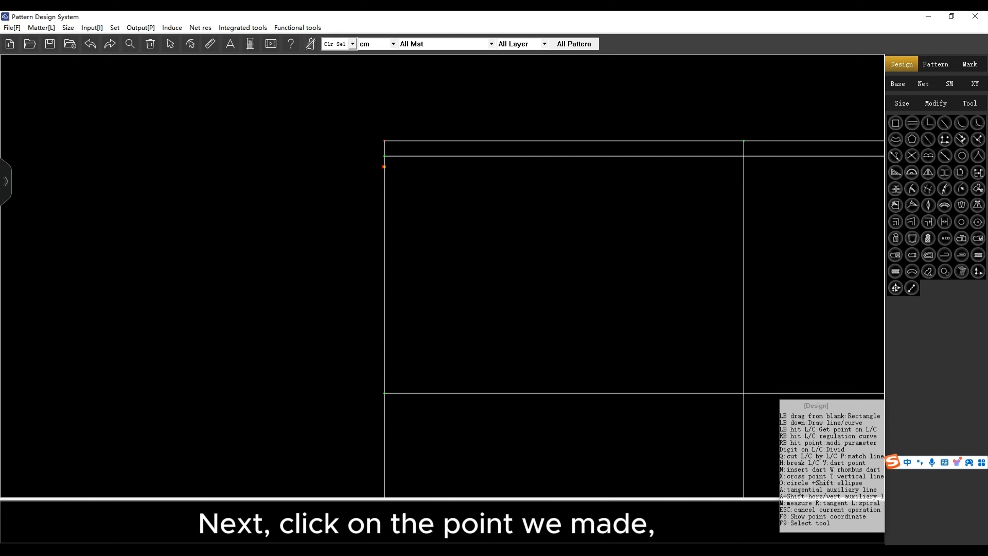
Draw a slanted waist line from the 0.7 cm point on the rectangle's left edge to its top edge, with length waist/4-0.5+5.
{"action": "left_click", "coordinate": [385, 167]}
{"action": "right_click", "coordinate": [660, 141]}
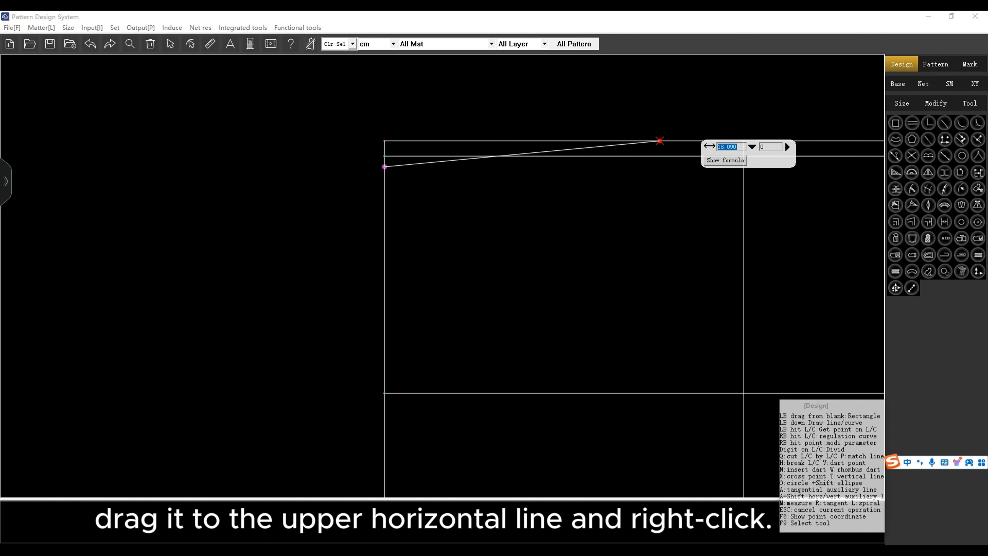
{"action": "left_click", "coordinate": [752, 147]}
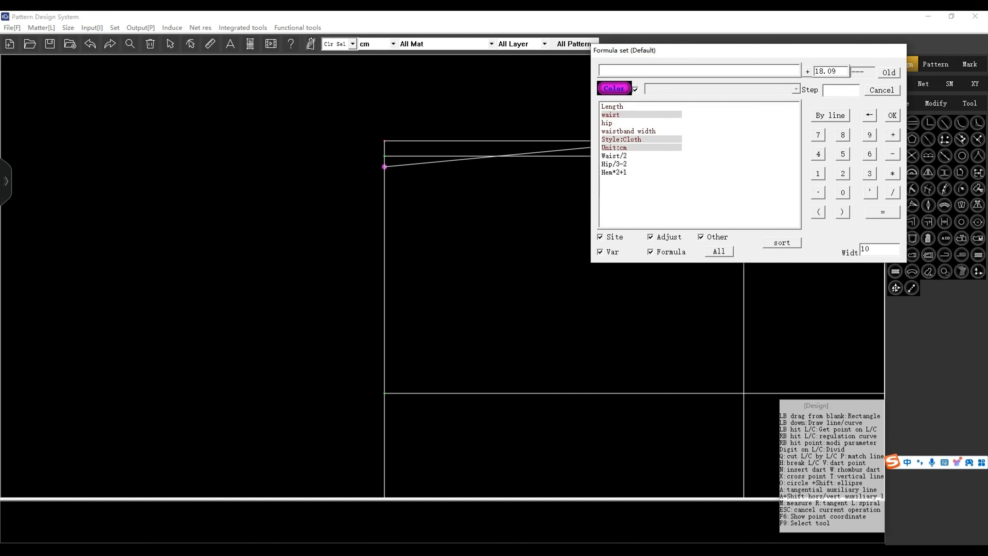
{"action": "left_click", "coordinate": [623, 115]}
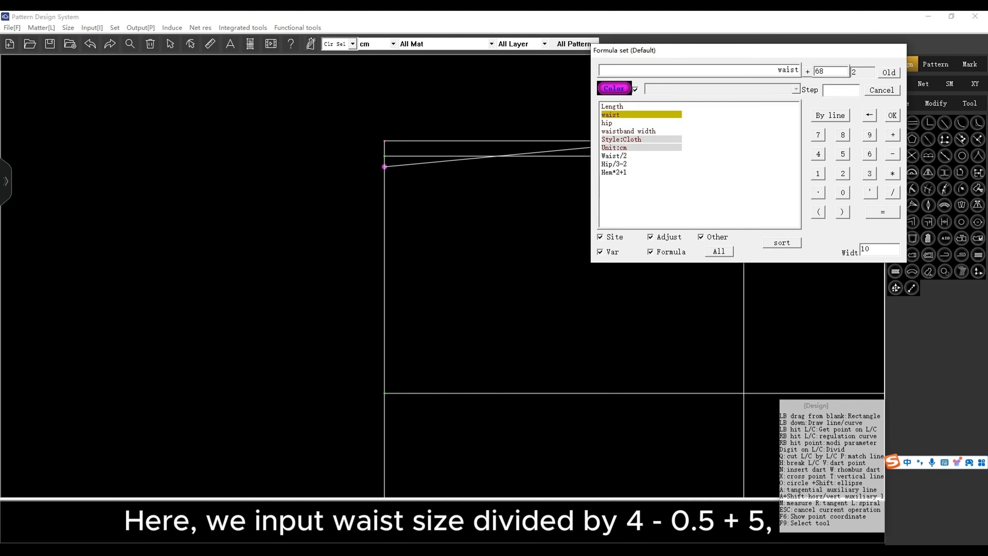
{"action": "left_click", "coordinate": [893, 192]}
{"action": "left_click", "coordinate": [819, 154]}
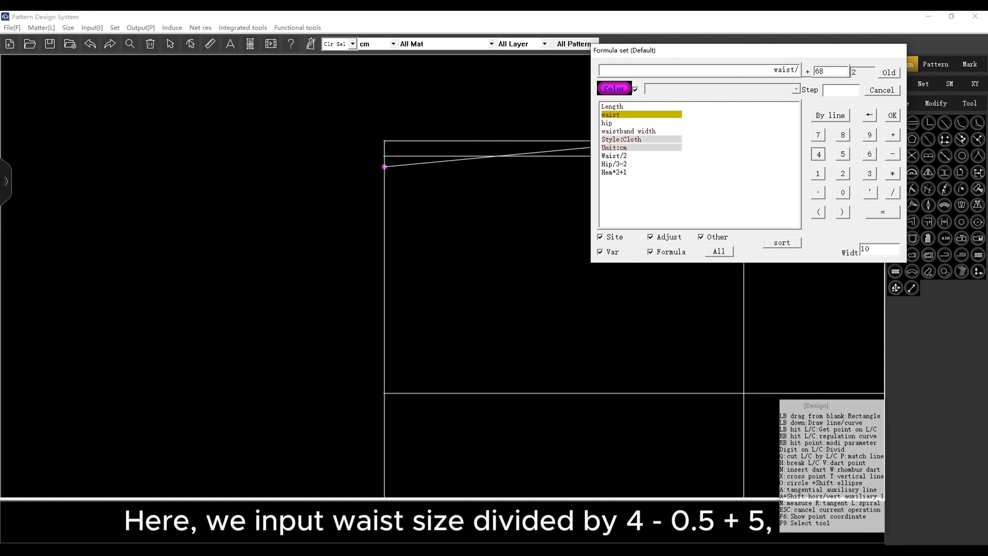
{"action": "left_click", "coordinate": [892, 154]}
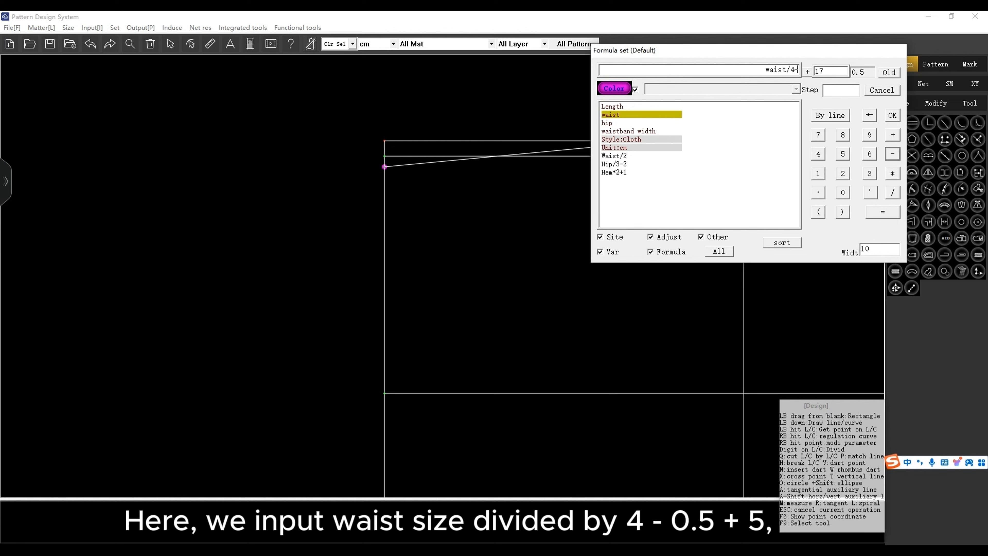
{"action": "left_click", "coordinate": [843, 192]}
{"action": "left_click", "coordinate": [818, 192]}
{"action": "left_click", "coordinate": [843, 154]}
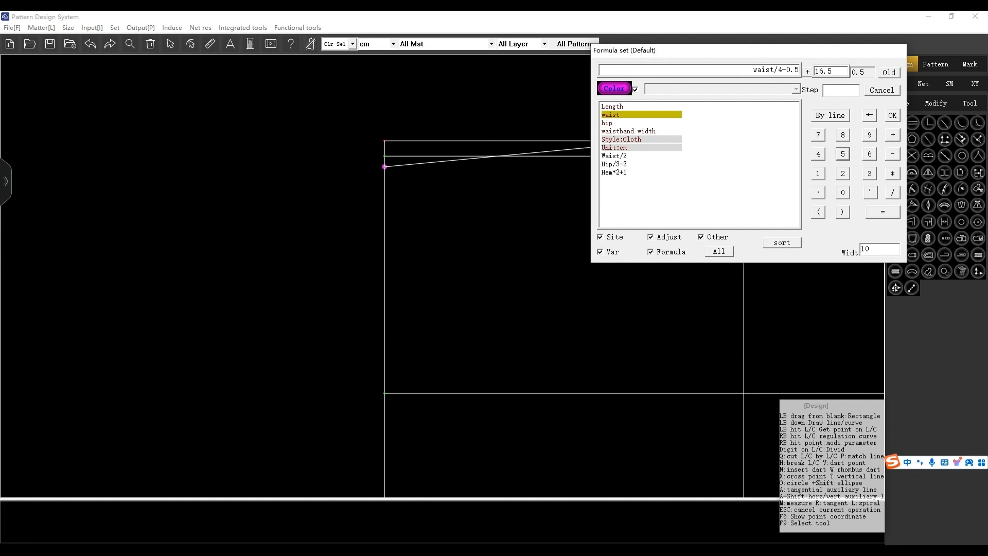
{"action": "left_click", "coordinate": [893, 135]}
{"action": "left_click", "coordinate": [843, 154]}
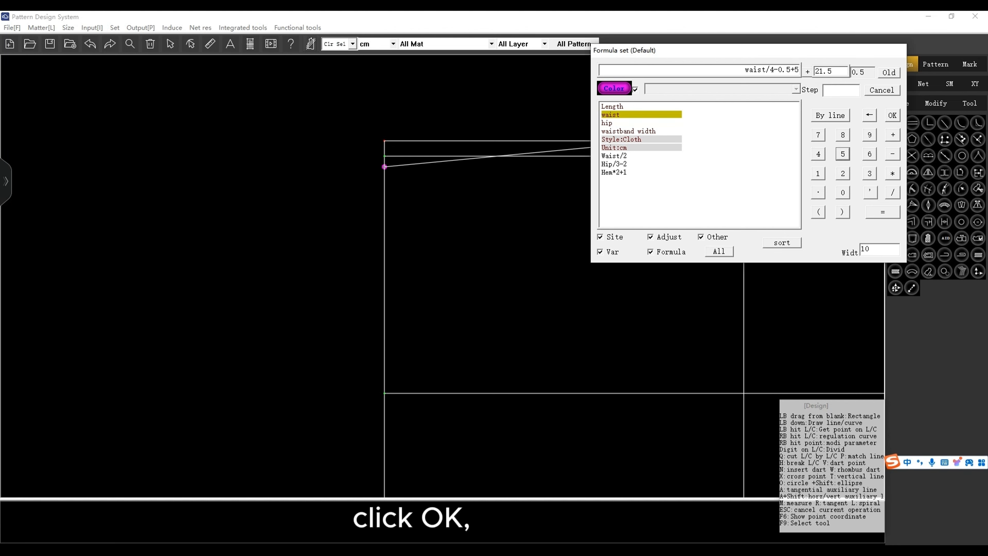
{"action": "left_click", "coordinate": [893, 115]}
{"action": "right_click", "coordinate": [561, 161]}
Draw a side seam curve from the waist line's right end through the hip and centre line intersection to the centre line's bottom end.
{"action": "scroll", "coordinate": [560, 161], "scroll_direction": "down", "scroll_amount": 6}
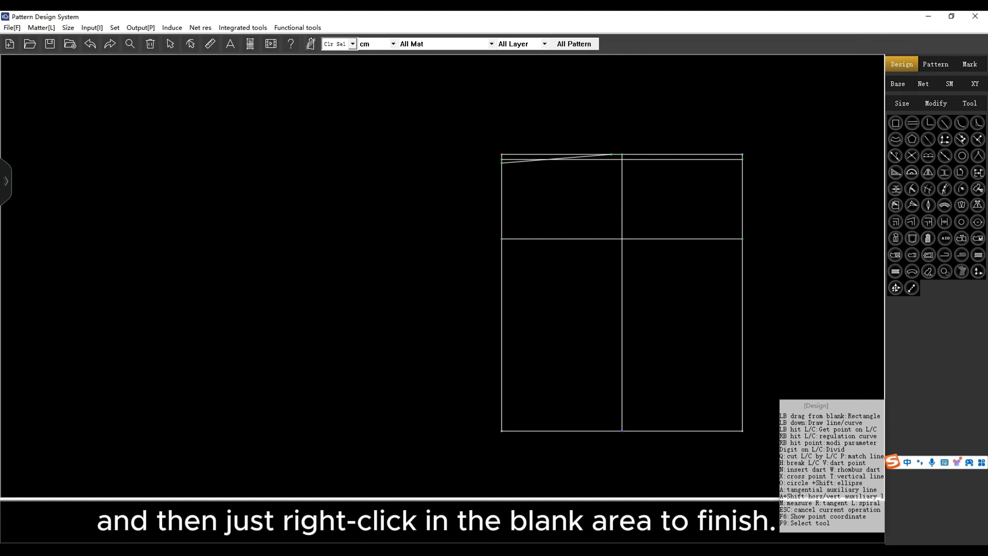
{"action": "scroll", "coordinate": [579, 172], "scroll_direction": "up", "scroll_amount": 1}
{"action": "left_click", "coordinate": [612, 155]}
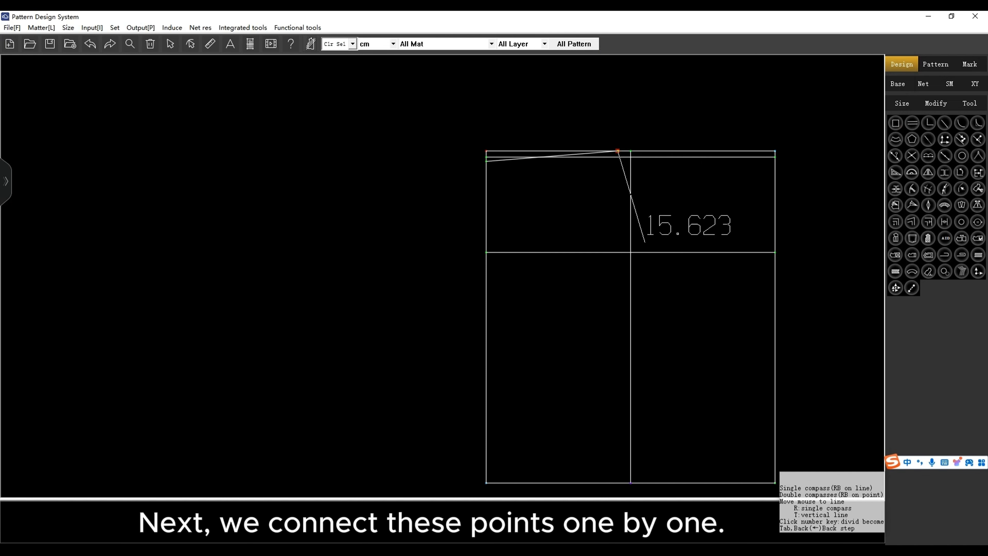
{"action": "left_click", "coordinate": [631, 253]}
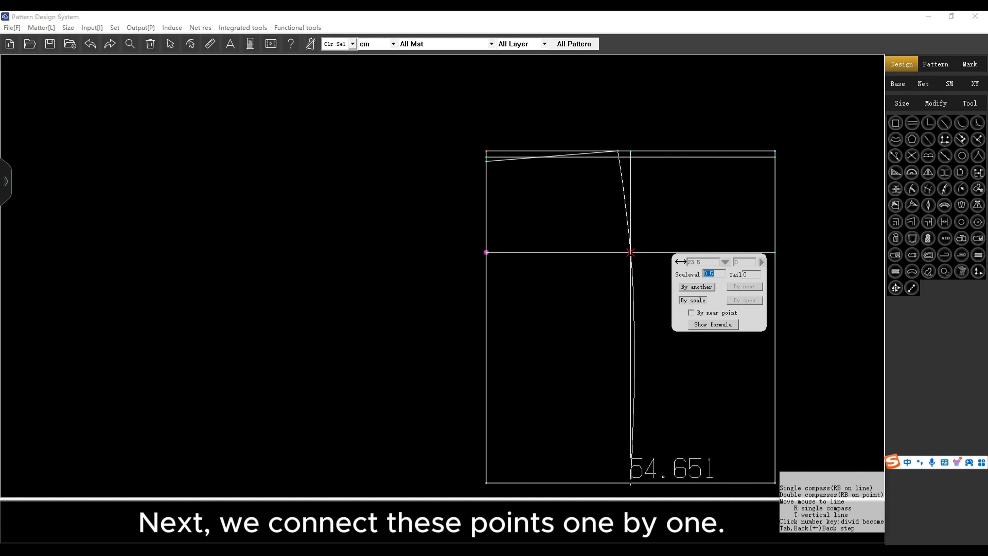
{"action": "left_click", "coordinate": [631, 483]}
{"action": "right_click", "coordinate": [692, 426]}
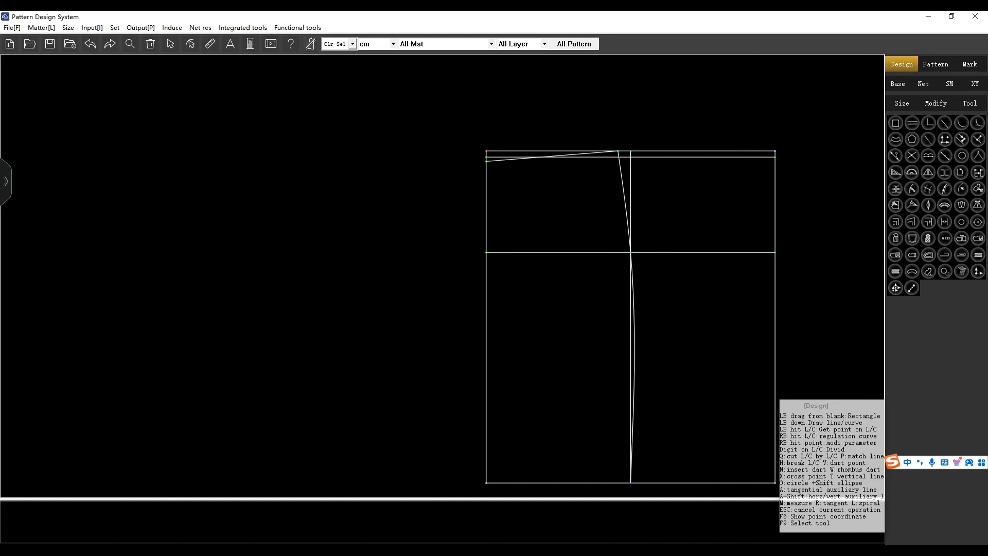
Change the side seam curve's knot at the hip line into a corner and bow the segment above it outward by about 0.5 cm.
{"action": "scroll", "coordinate": [588, 341], "scroll_direction": "down", "scroll_amount": 1}
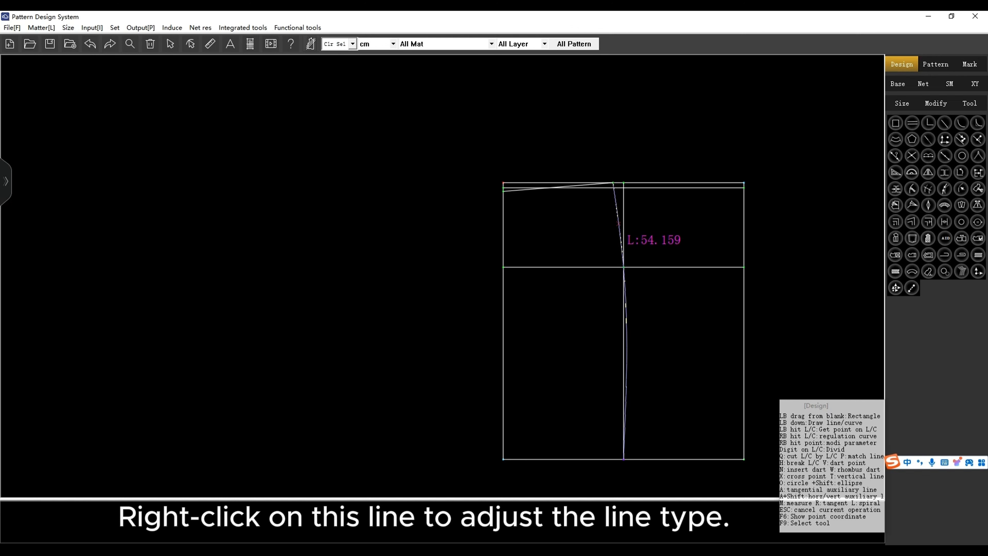
{"action": "right_click", "coordinate": [618, 224]}
{"action": "double_click", "coordinate": [624, 267]}
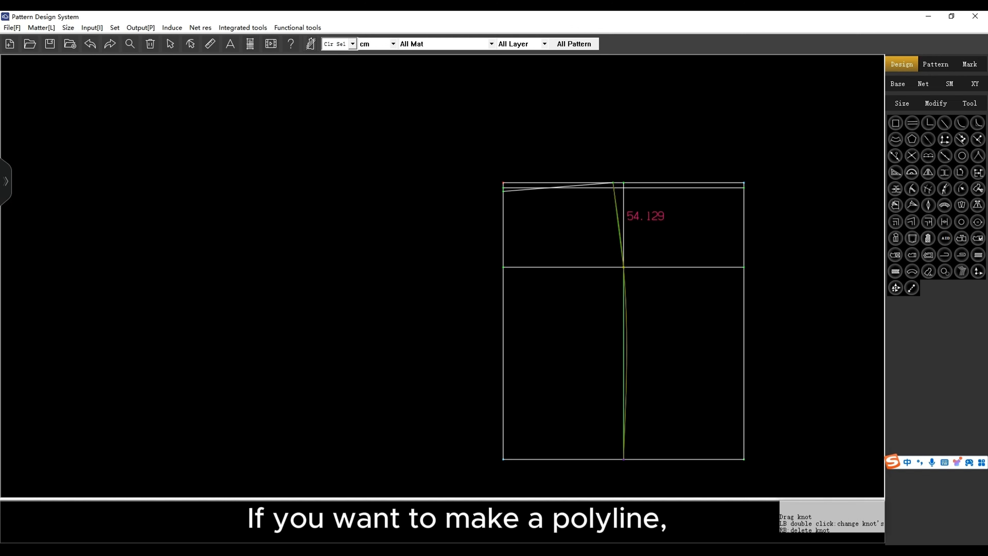
{"action": "scroll", "coordinate": [612, 216], "scroll_direction": "up", "scroll_amount": 2}
{"action": "left_click_drag", "start_coordinate": [621, 218], "coordinate": [624, 221]}
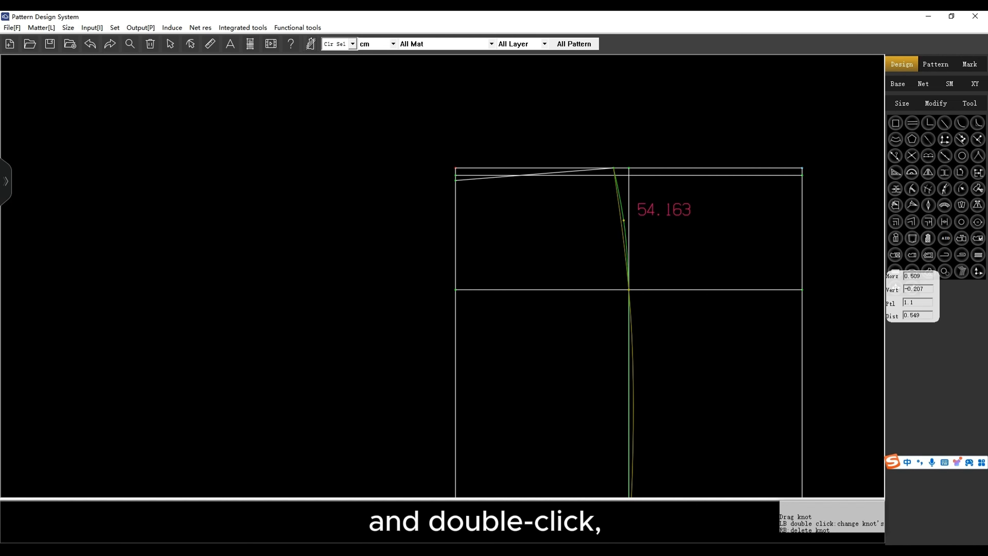
{"action": "right_click", "coordinate": [623, 234]}
Divide the slanted waist line into thirds and add a downward dart at its left division point, 2.5 cm wide and 10.5 cm long.
{"action": "scroll", "coordinate": [622, 234], "scroll_direction": "down", "scroll_amount": 4}
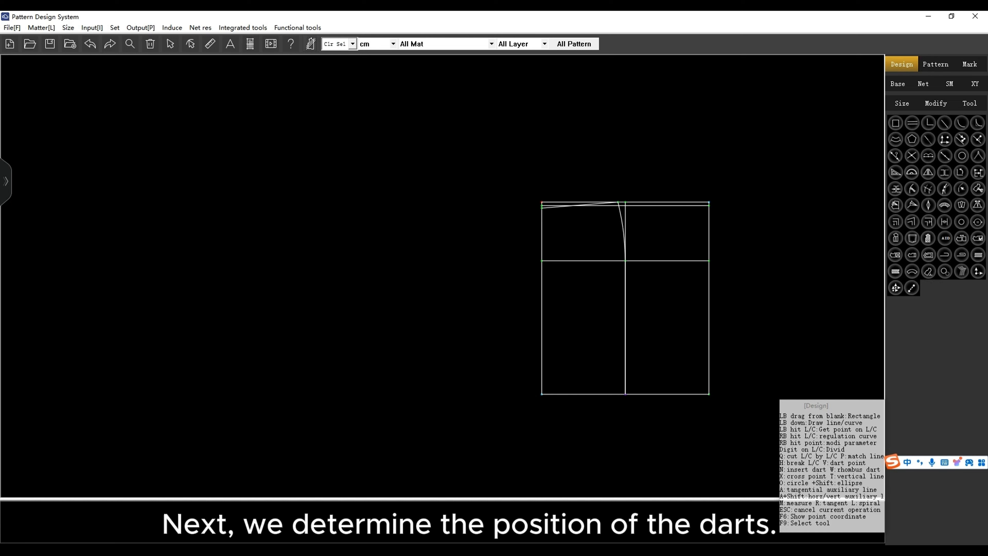
{"action": "scroll", "coordinate": [596, 206], "scroll_direction": "up", "scroll_amount": 2}
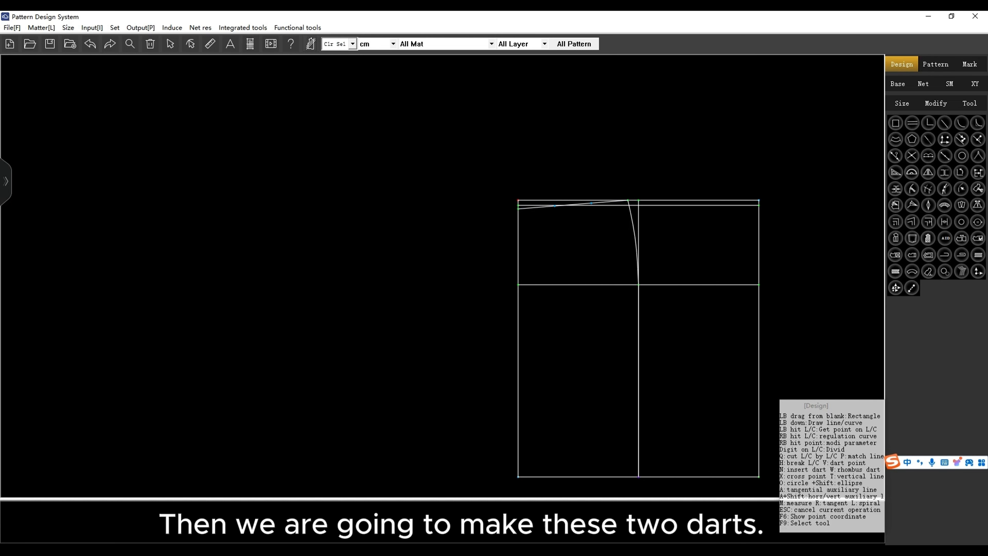
{"action": "scroll", "coordinate": [615, 208], "scroll_direction": "up", "scroll_amount": 3}
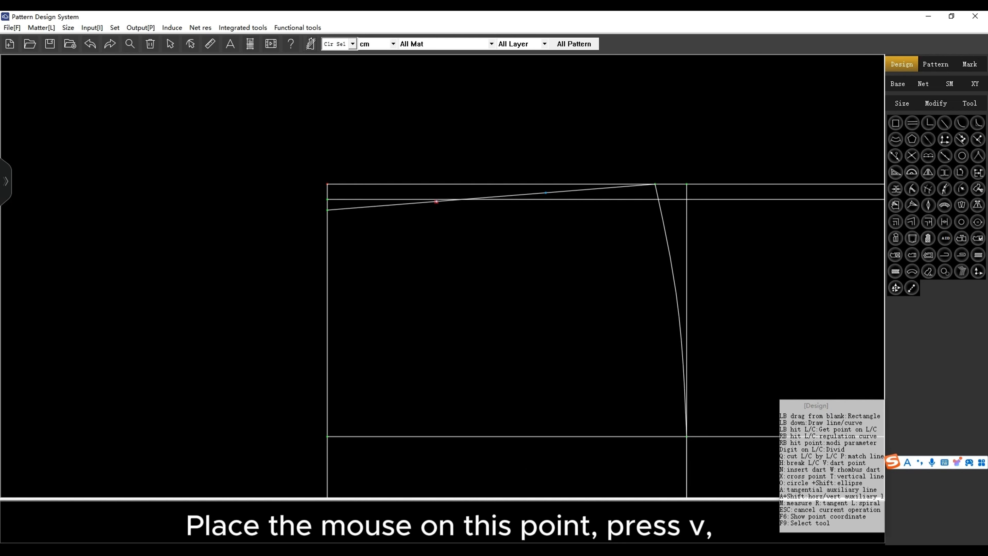
{"action": "key", "text": "v"}
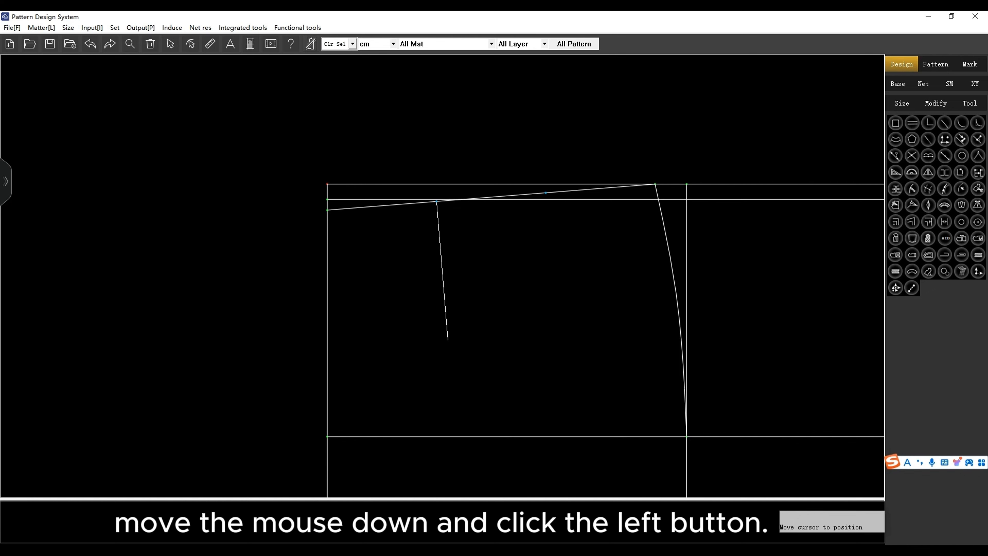
{"action": "left_click", "coordinate": [447, 338]}
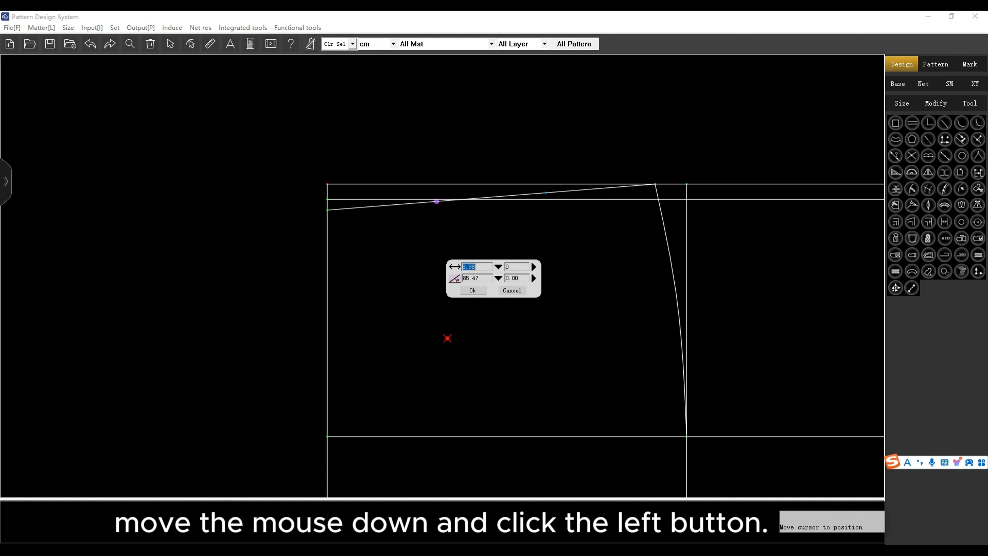
{"action": "left_click", "coordinate": [472, 290]}
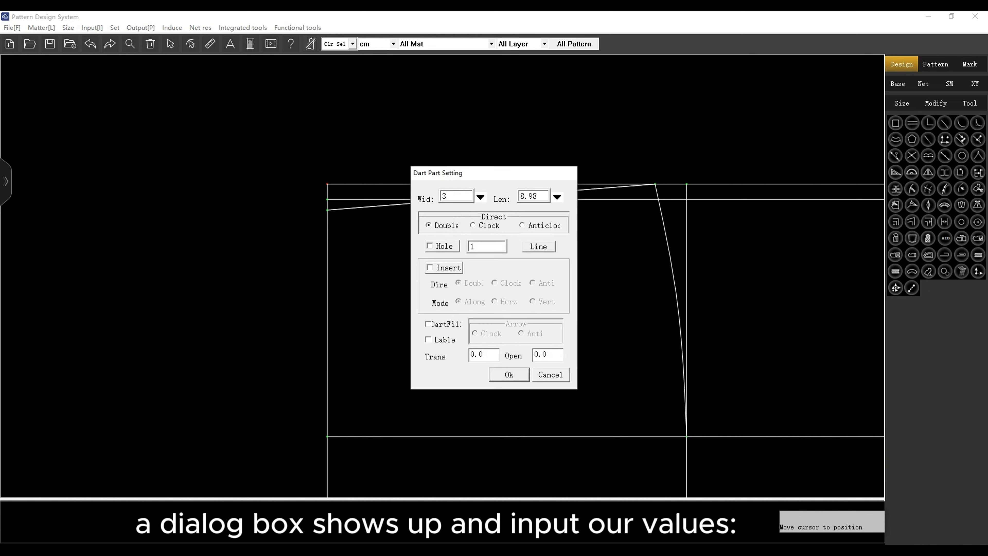
{"action": "left_click_drag", "start_coordinate": [488, 177], "coordinate": [609, 223]}
{"action": "key", "text": "BackSpace"}
{"action": "type", "text": "2.5"}
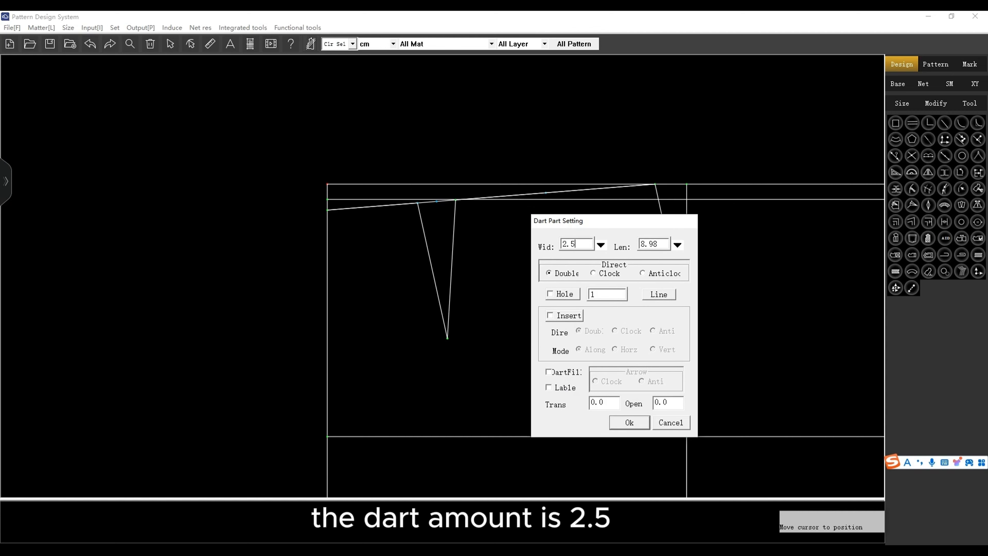
{"action": "left_click_drag", "start_coordinate": [659, 244], "coordinate": [603, 247]}
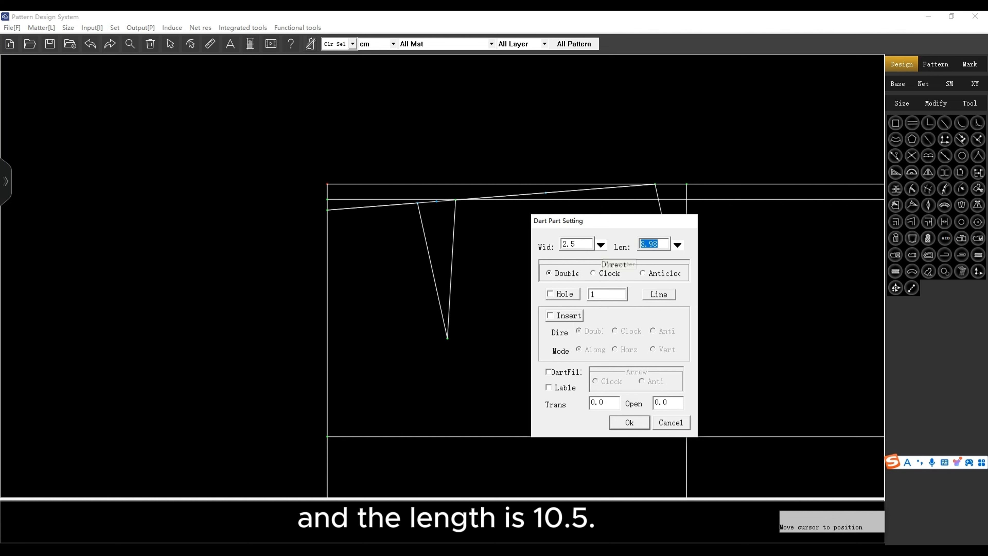
{"action": "type", "text": "10.5"}
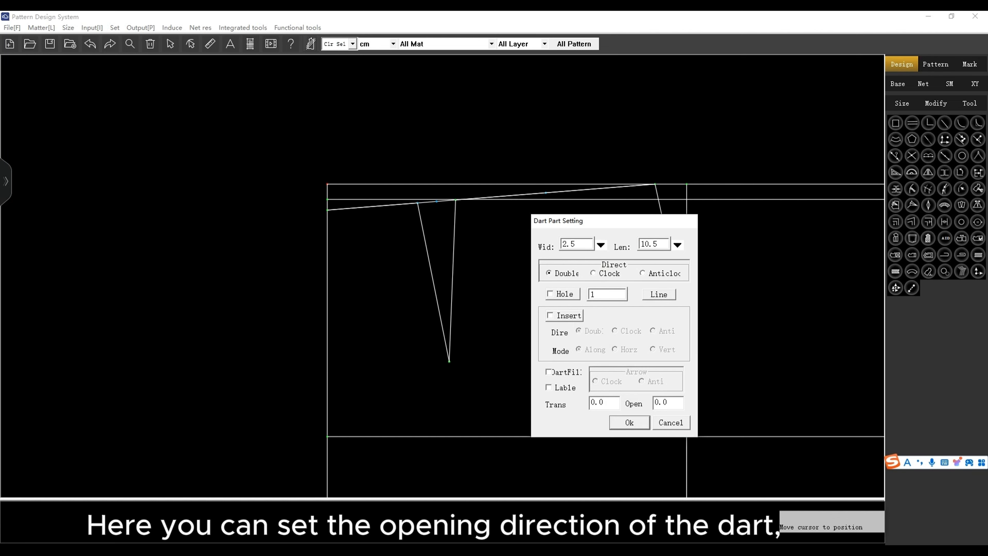
Enable fill and label for the first dart and set its arrow direction to Anti.
{"action": "left_click", "coordinate": [549, 373]}
{"action": "left_click", "coordinate": [549, 388]}
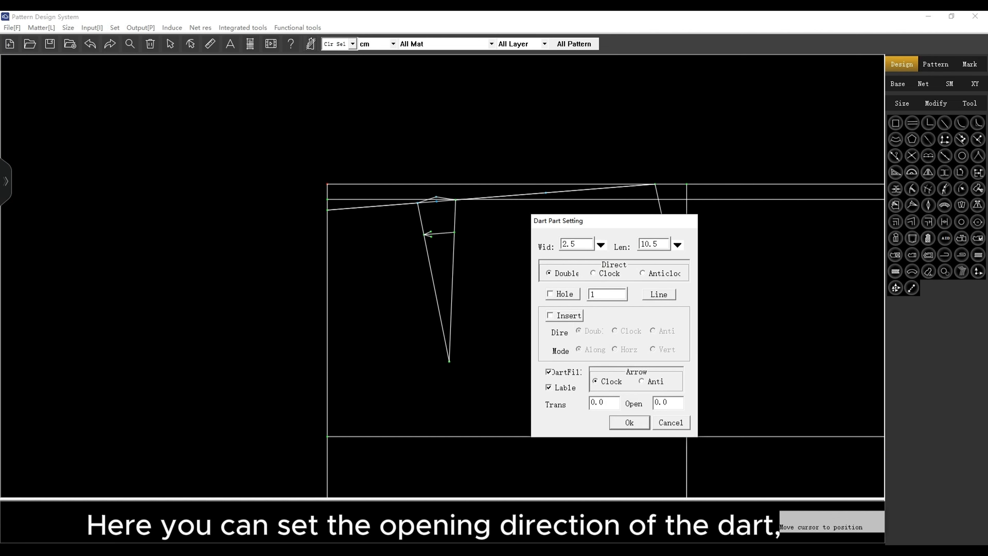
{"action": "left_click", "coordinate": [642, 382]}
{"action": "left_click", "coordinate": [630, 423]}
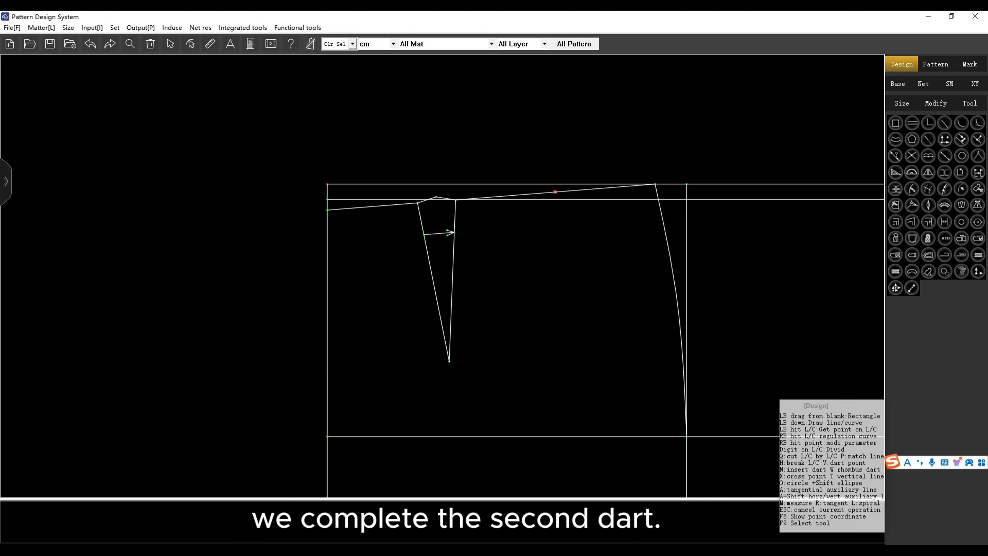
Add a second downward dart midway between the first dart and the waist line's right end, 2.5 cm wide and 10.5 cm long.
{"action": "key", "text": "v"}
{"action": "left_click", "coordinate": [567, 339]}
{"action": "key", "text": "Return"}
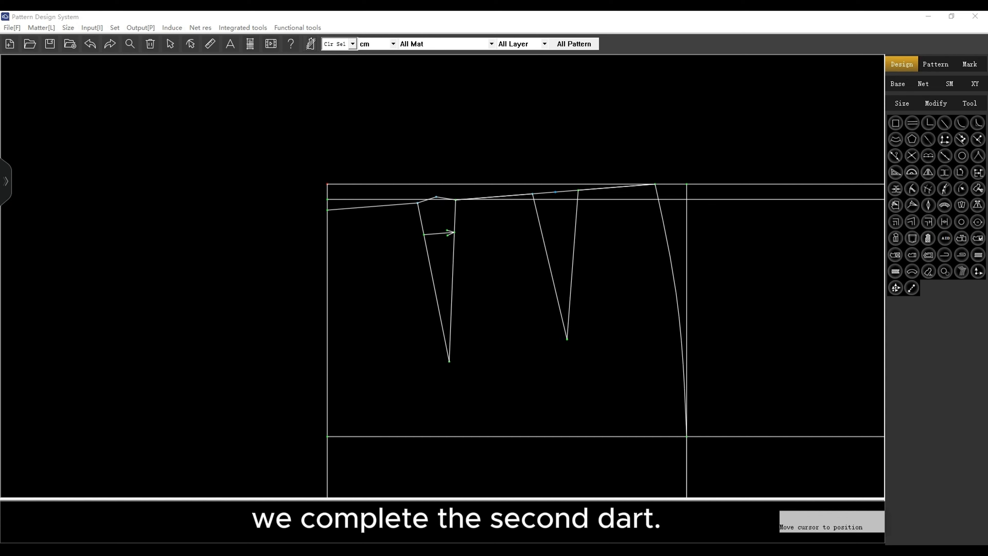
{"action": "left_click_drag", "start_coordinate": [495, 173], "coordinate": [408, 192]}
{"action": "double_click", "coordinate": [359, 214]}
{"action": "type", "text": "2.5"}
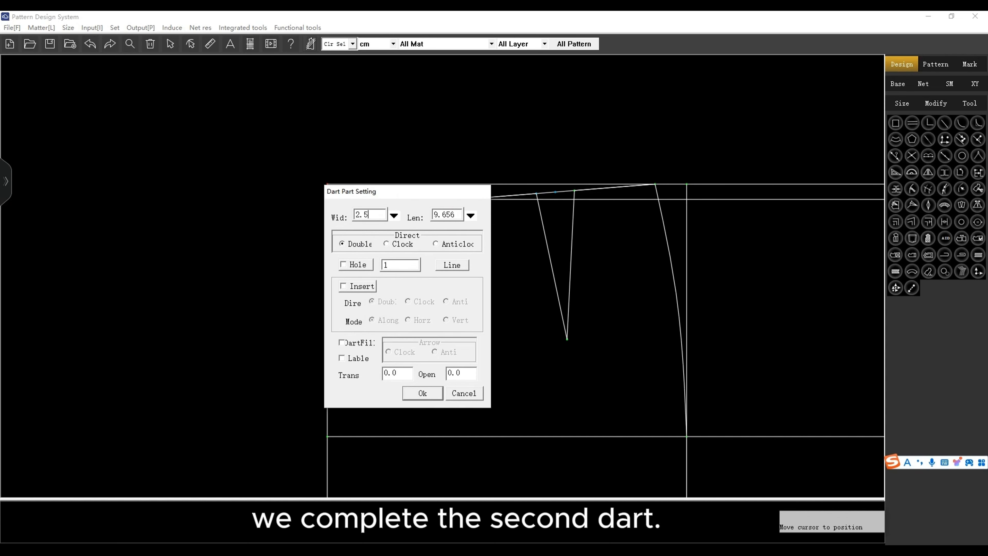
{"action": "key", "text": "Tab"}
{"action": "type", "text": "10.5"}
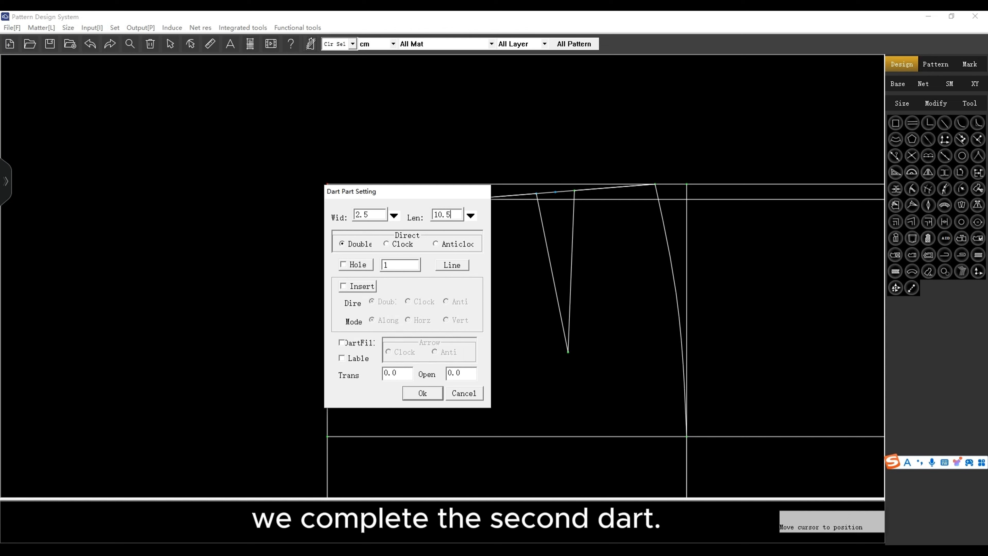
Turn on fill and label for the second dart, with its arrow direction set to Anti.
{"action": "left_click", "coordinate": [342, 343]}
{"action": "left_click", "coordinate": [342, 358]}
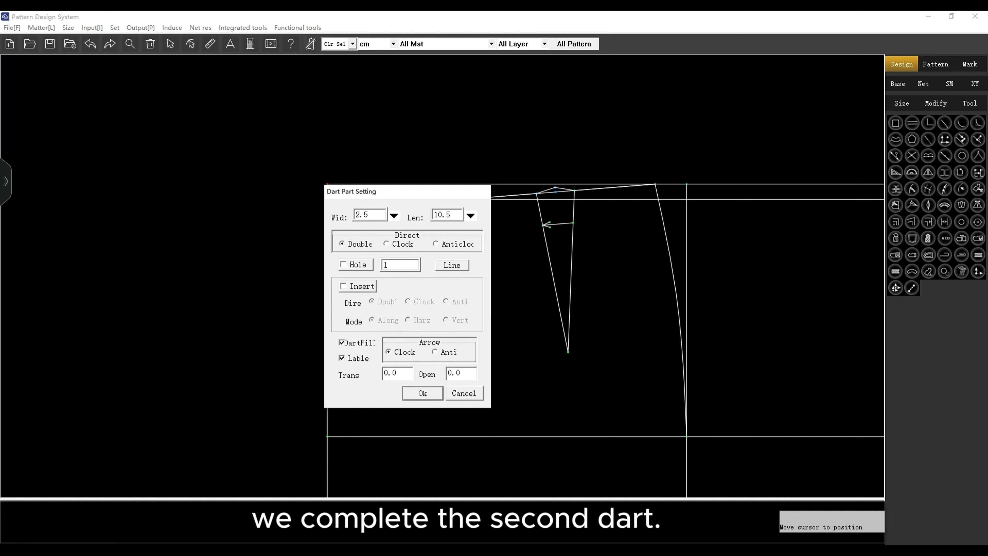
{"action": "left_click", "coordinate": [434, 351]}
{"action": "left_click", "coordinate": [423, 393]}
Draw the front waist line from the front centre point 1 cm level line's end to the top horizontal line.
{"action": "scroll", "coordinate": [392, 277], "scroll_direction": "down", "scroll_amount": 10}
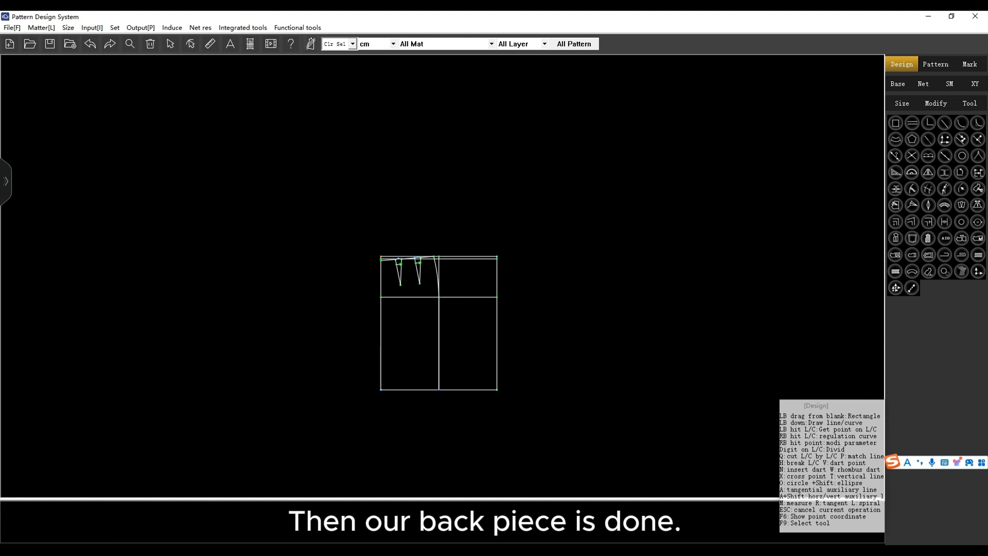
{"action": "scroll", "coordinate": [398, 327], "scroll_direction": "up", "scroll_amount": 3}
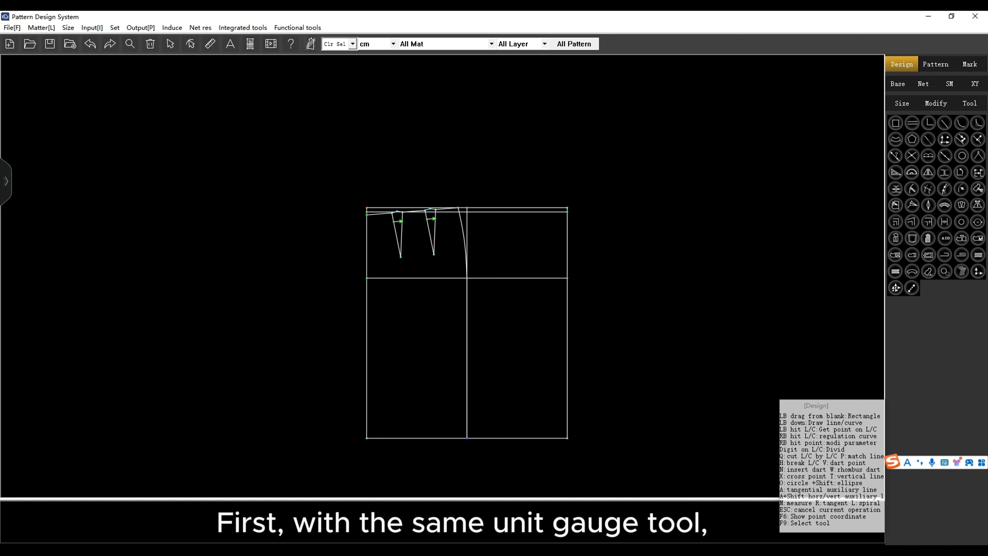
{"action": "scroll", "coordinate": [505, 293], "scroll_direction": "up", "scroll_amount": 2}
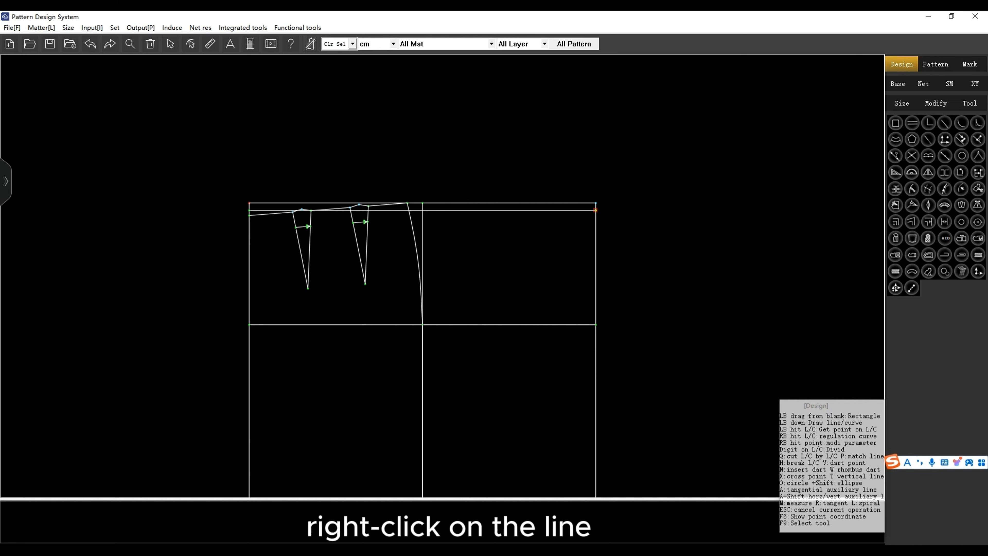
{"action": "left_click", "coordinate": [596, 210]}
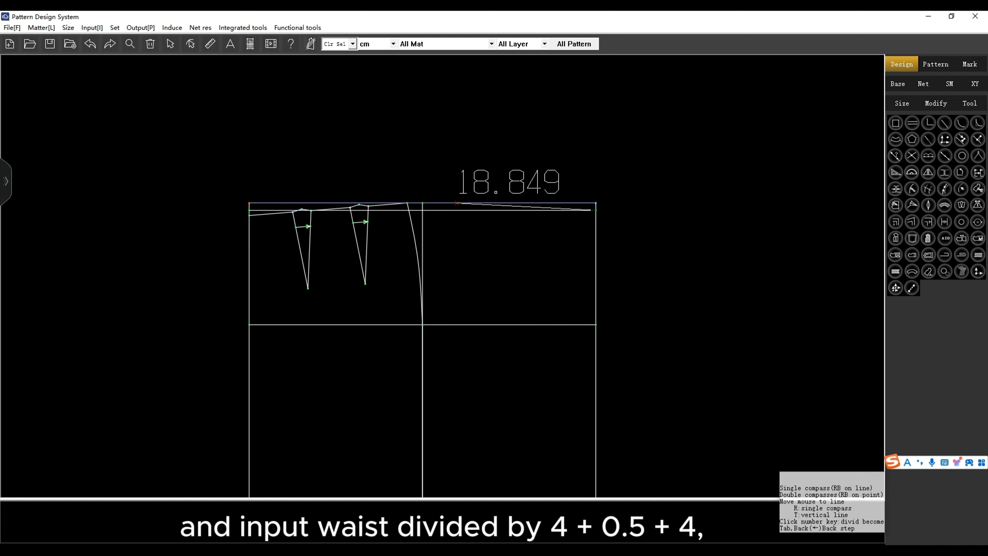
{"action": "left_click", "coordinate": [455, 203]}
Set the front waist line's length with the formula waist/4+0.5+4.
{"action": "left_click", "coordinate": [548, 212]}
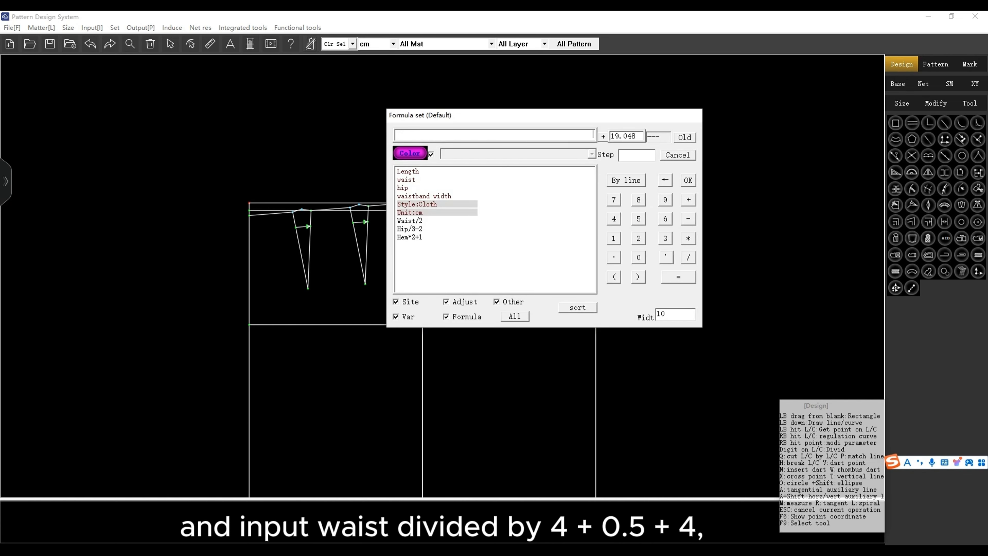
{"action": "left_click", "coordinate": [406, 180]}
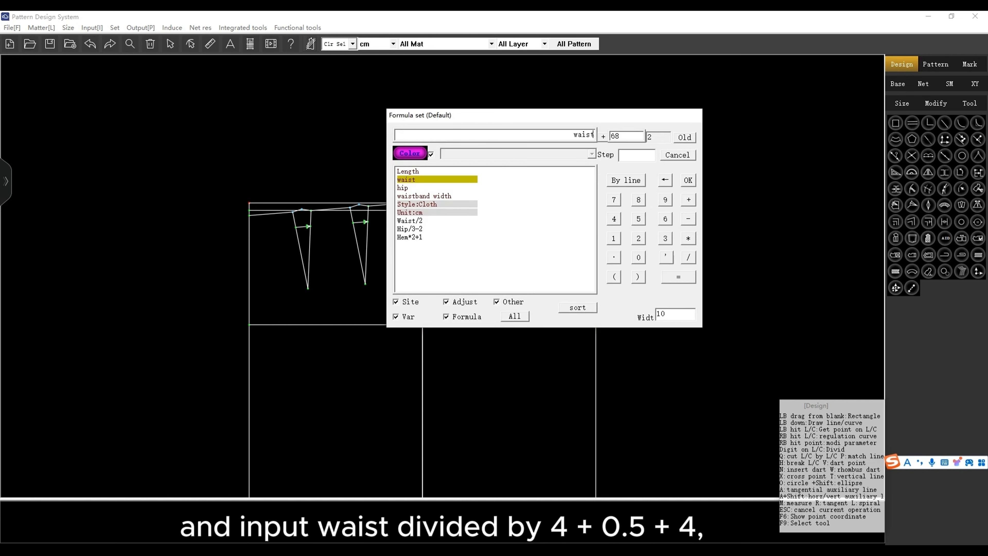
{"action": "left_click", "coordinate": [688, 257]}
{"action": "left_click", "coordinate": [614, 219]}
{"action": "left_click", "coordinate": [688, 200]}
{"action": "left_click", "coordinate": [638, 257]}
{"action": "left_click", "coordinate": [614, 257]}
{"action": "left_click", "coordinate": [638, 218]}
{"action": "left_click", "coordinate": [688, 200]}
{"action": "left_click", "coordinate": [614, 219]}
{"action": "left_click", "coordinate": [689, 180]}
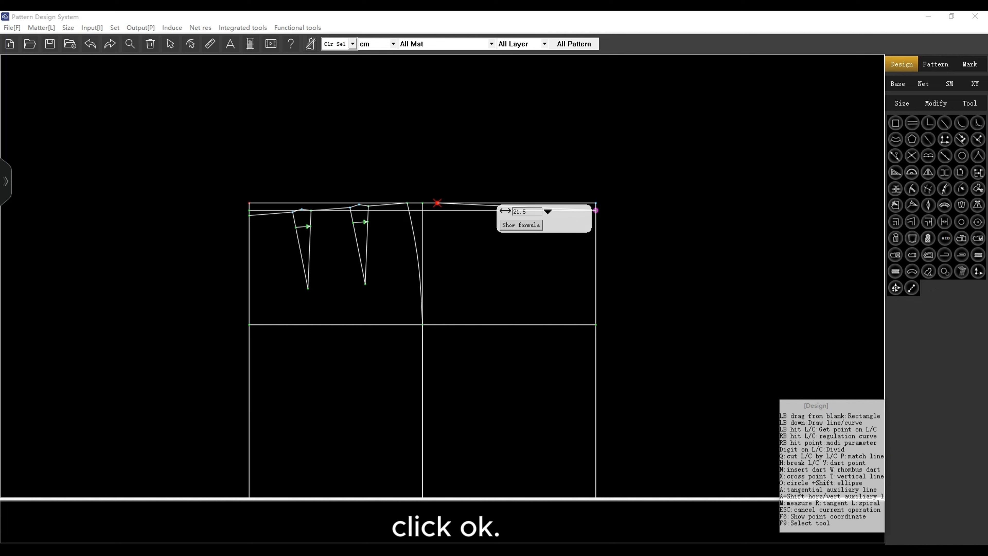
{"action": "key", "text": "Return"}
Draw the front side seam from the front waist line's inner end through the hip line intersection to the hem.
{"action": "left_click", "coordinate": [436, 203]}
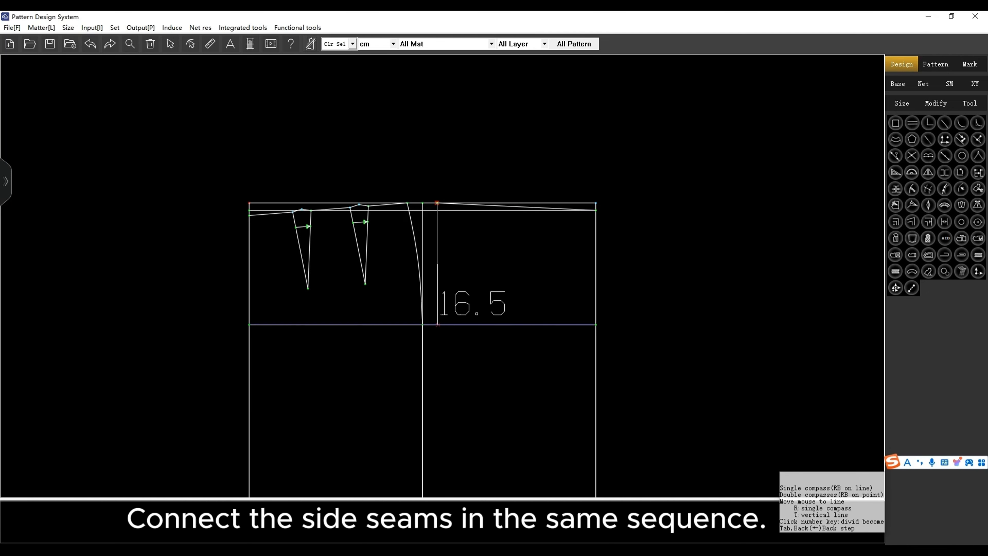
{"action": "scroll", "coordinate": [423, 328], "scroll_direction": "down", "scroll_amount": 3}
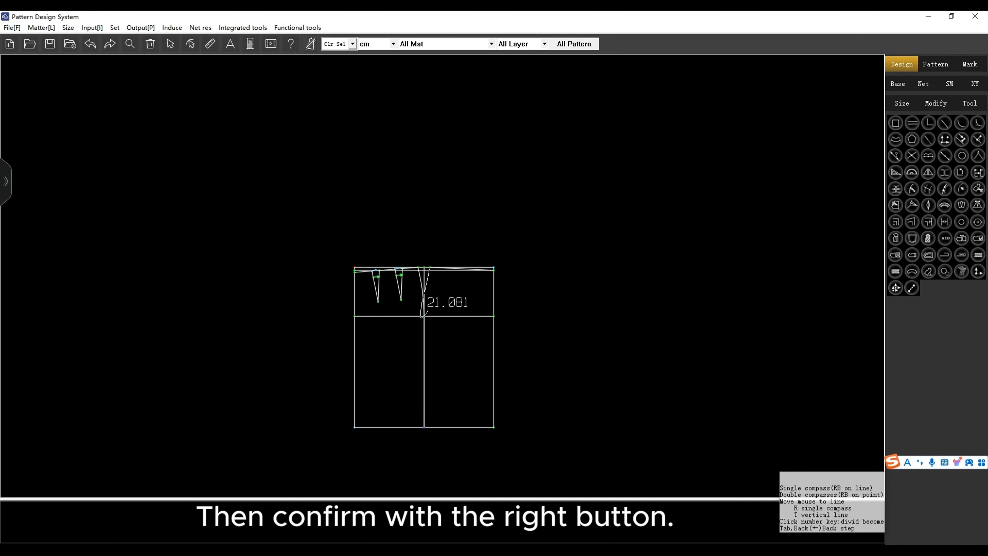
{"action": "left_click", "coordinate": [424, 427]}
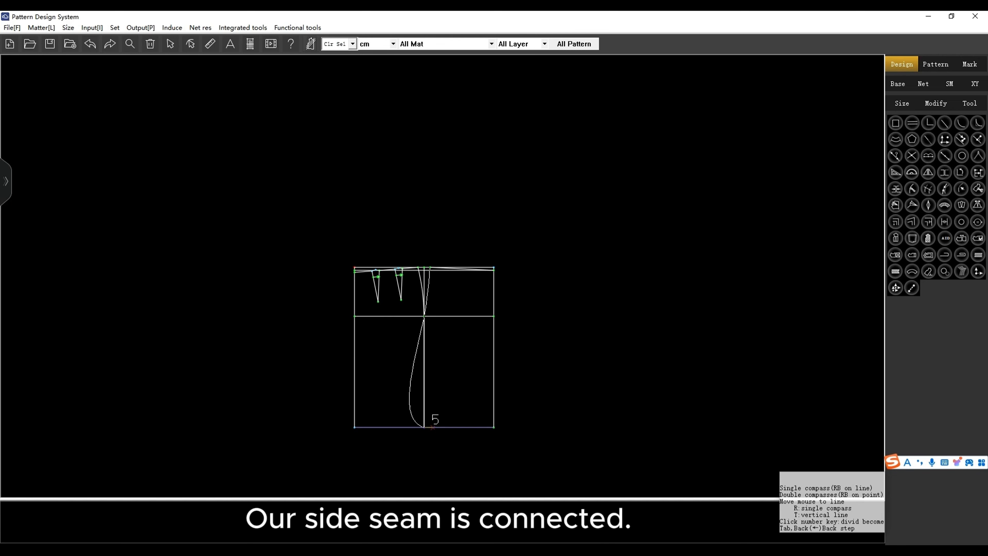
{"action": "right_click", "coordinate": [441, 366]}
Turn the front side seam's hip knot into a corner and curve the section above it inward by about 0.5 cm.
{"action": "scroll", "coordinate": [424, 363], "scroll_direction": "up", "scroll_amount": 3}
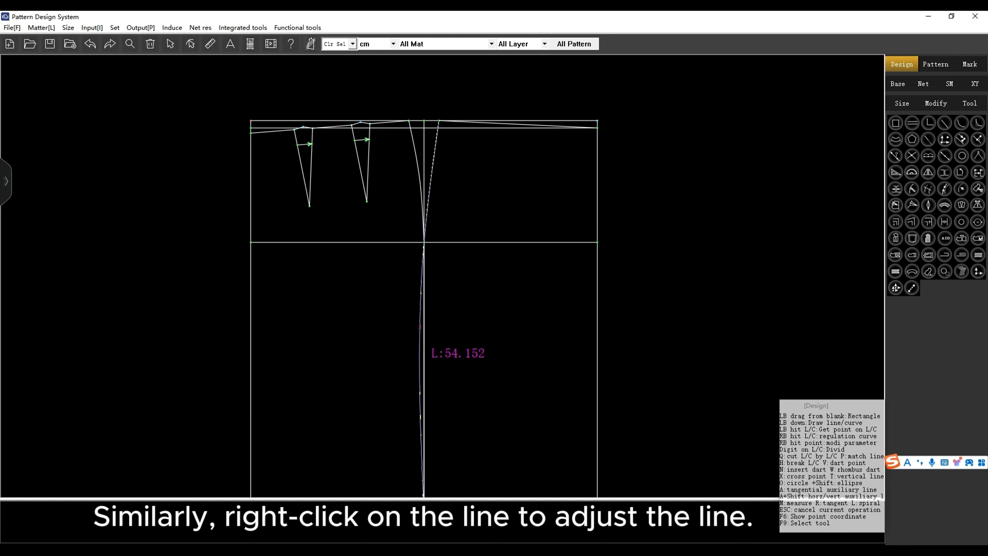
{"action": "right_click", "coordinate": [432, 183]}
{"action": "scroll", "coordinate": [435, 208], "scroll_direction": "down", "scroll_amount": 2}
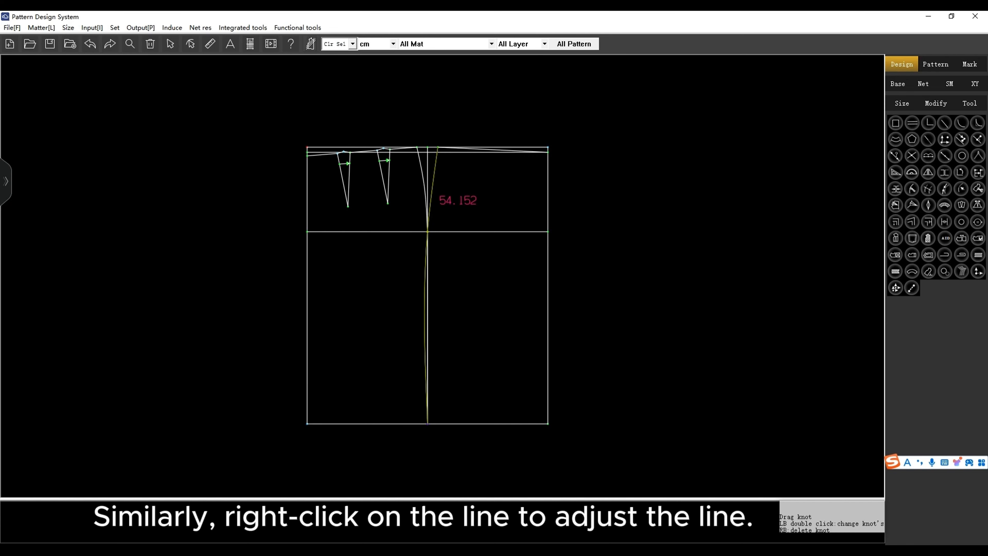
{"action": "double_click", "coordinate": [428, 231]}
{"action": "scroll", "coordinate": [424, 229], "scroll_direction": "up", "scroll_amount": 2}
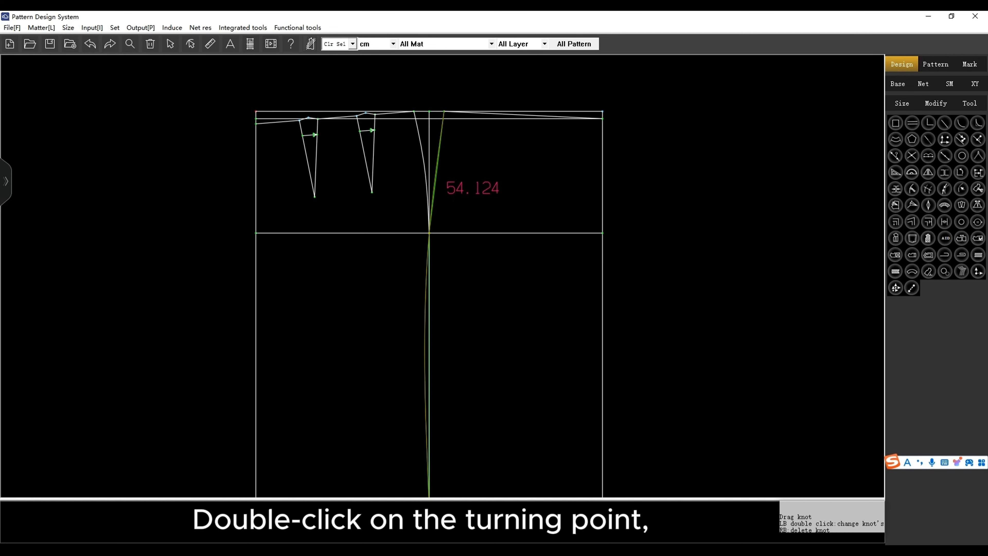
{"action": "left_click_drag", "start_coordinate": [437, 169], "coordinate": [434, 170]}
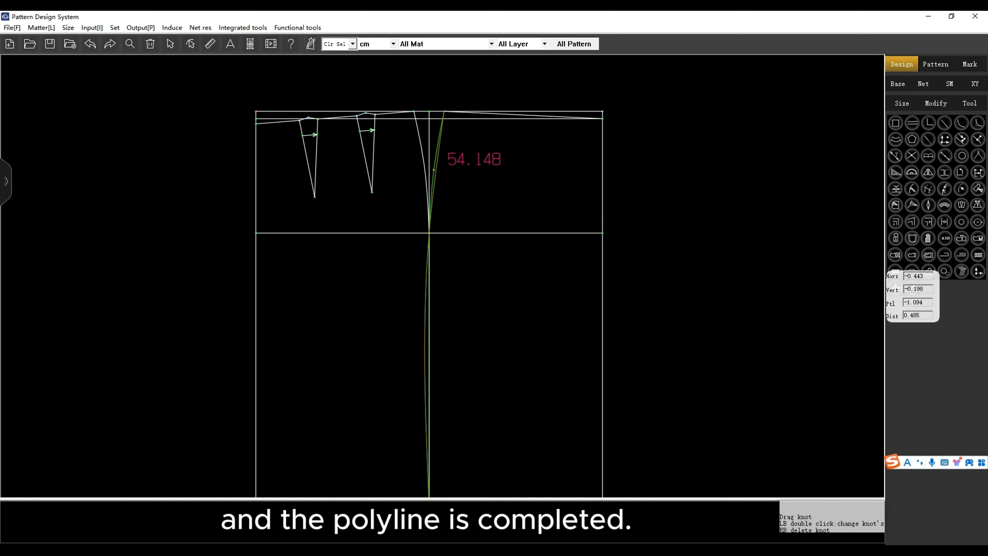
{"action": "left_click", "coordinate": [500, 205]}
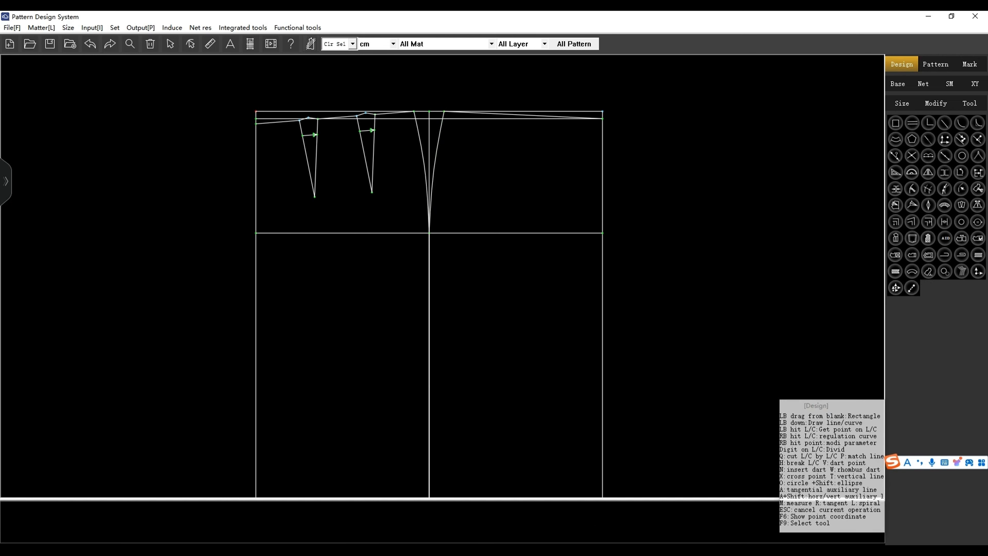
Divide the front waist line into thirds and add a downward dart at the division point nearest the front centre.
{"action": "scroll", "coordinate": [499, 205], "scroll_direction": "down", "scroll_amount": 2}
{"action": "scroll", "coordinate": [503, 131], "scroll_direction": "up", "scroll_amount": 4}
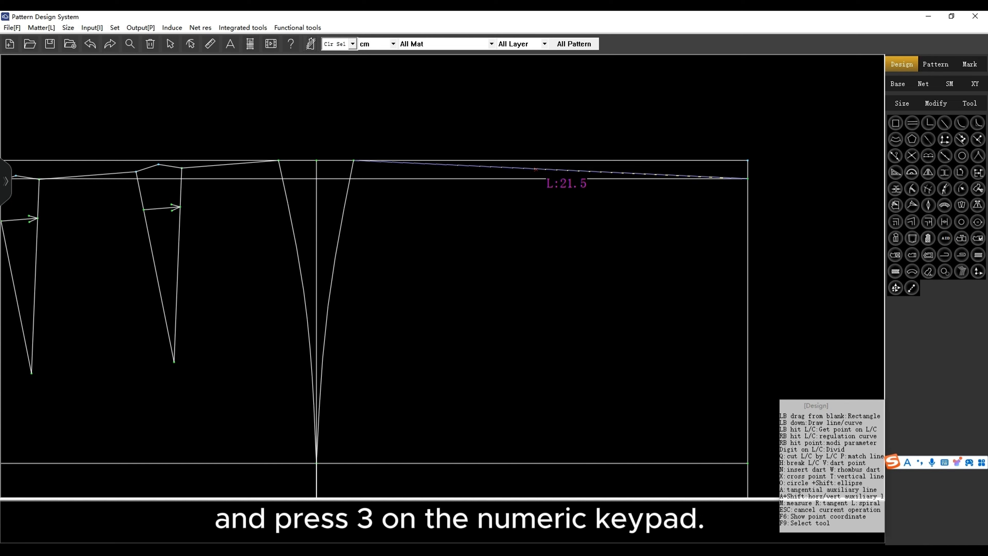
{"action": "key", "text": "3"}
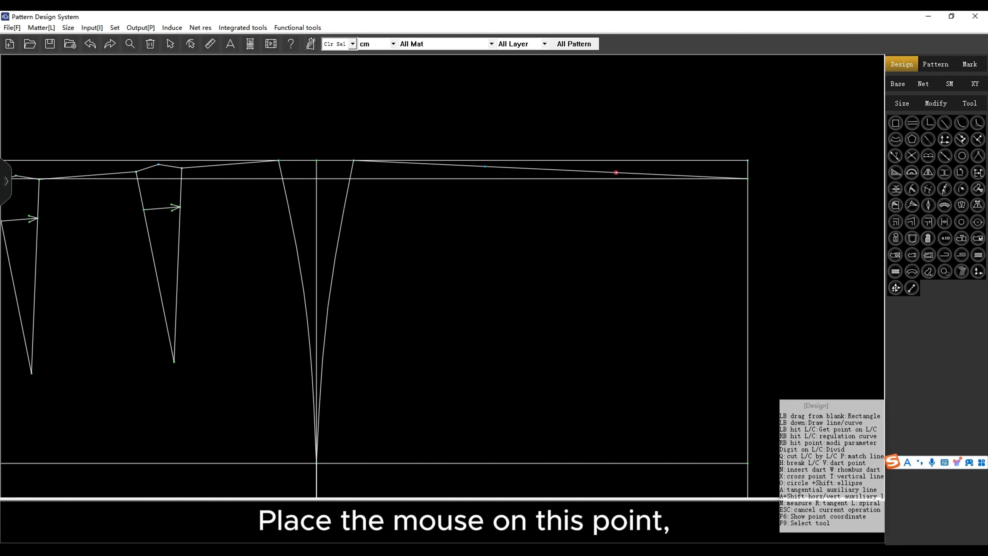
{"action": "key", "text": "v"}
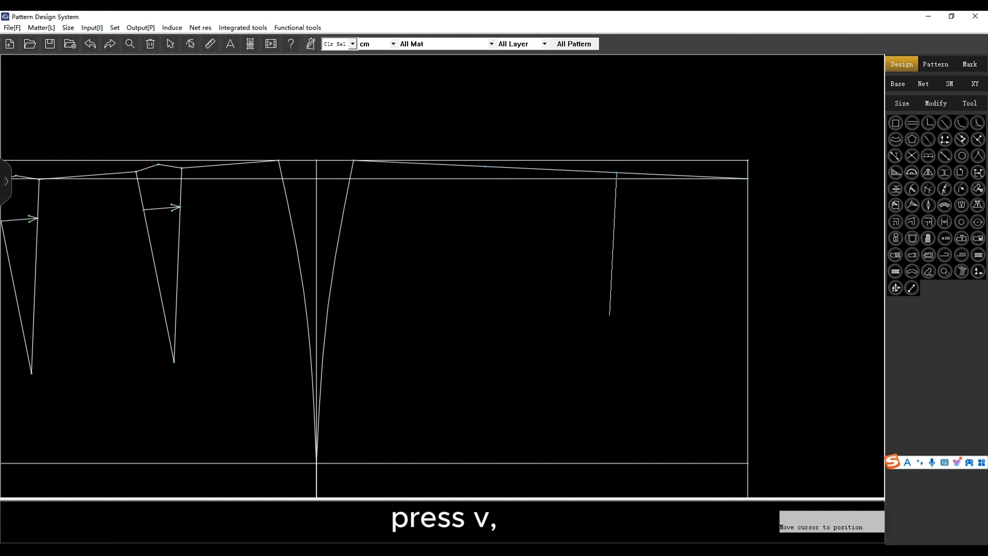
{"action": "left_click", "coordinate": [609, 316]}
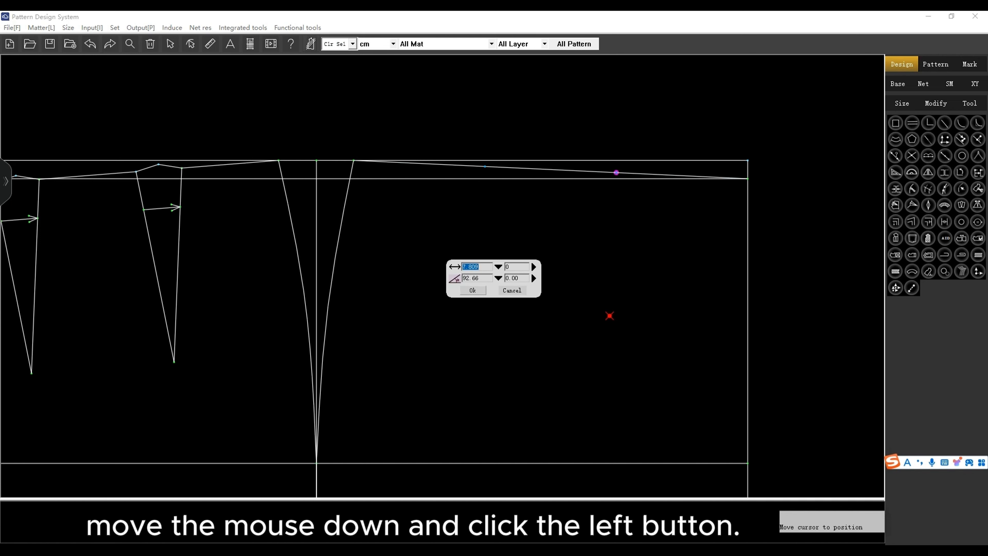
{"action": "key", "text": "Return"}
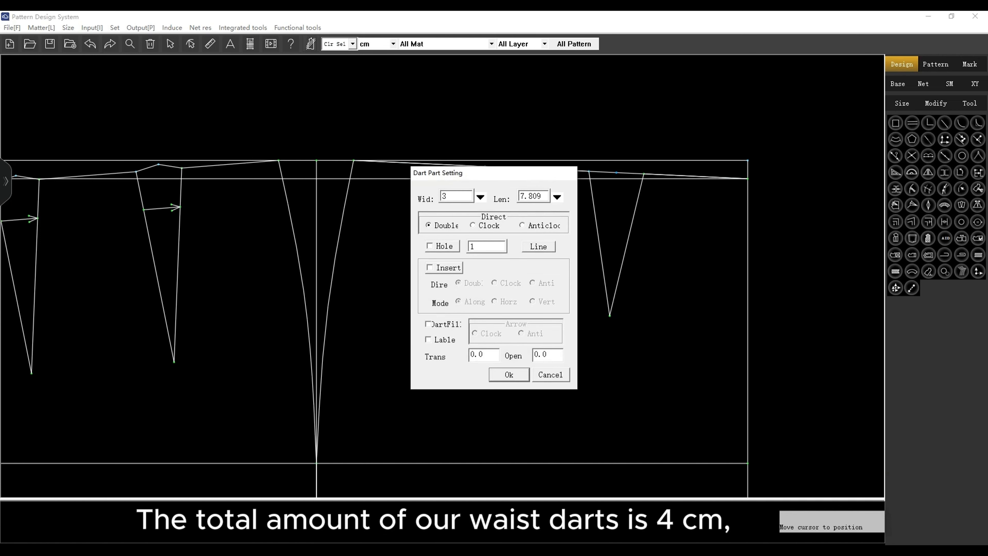
Make the first front dart 2 cm wide and 9.5 cm long, with dart fill and label enabled.
{"action": "left_click_drag", "start_coordinate": [504, 174], "coordinate": [435, 225]}
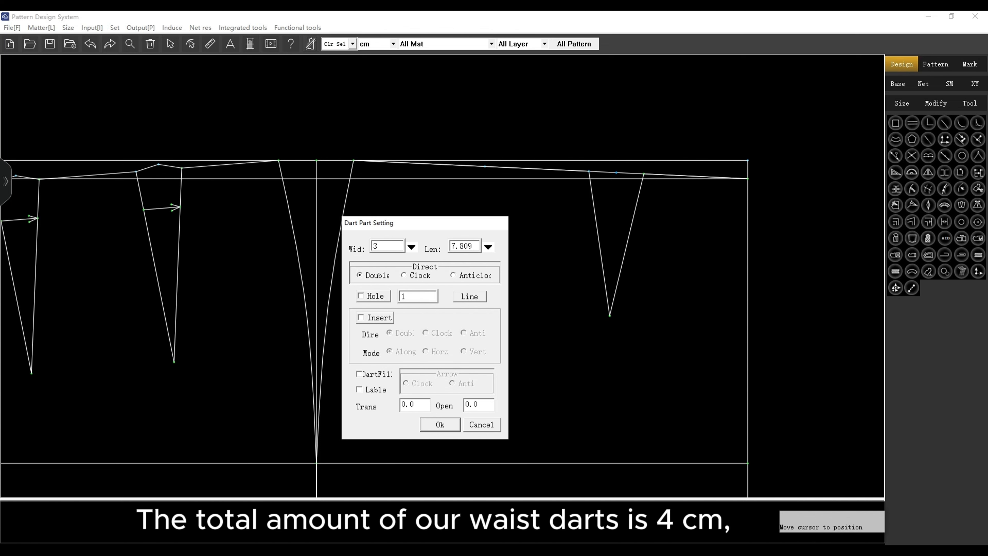
{"action": "double_click", "coordinate": [380, 246]}
{"action": "type", "text": "2"}
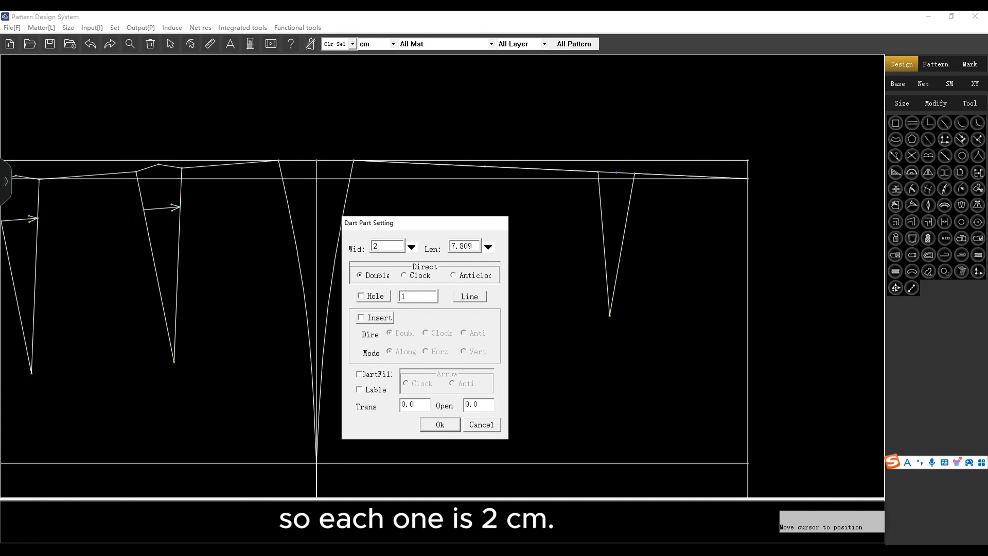
{"action": "key", "text": "Tab"}
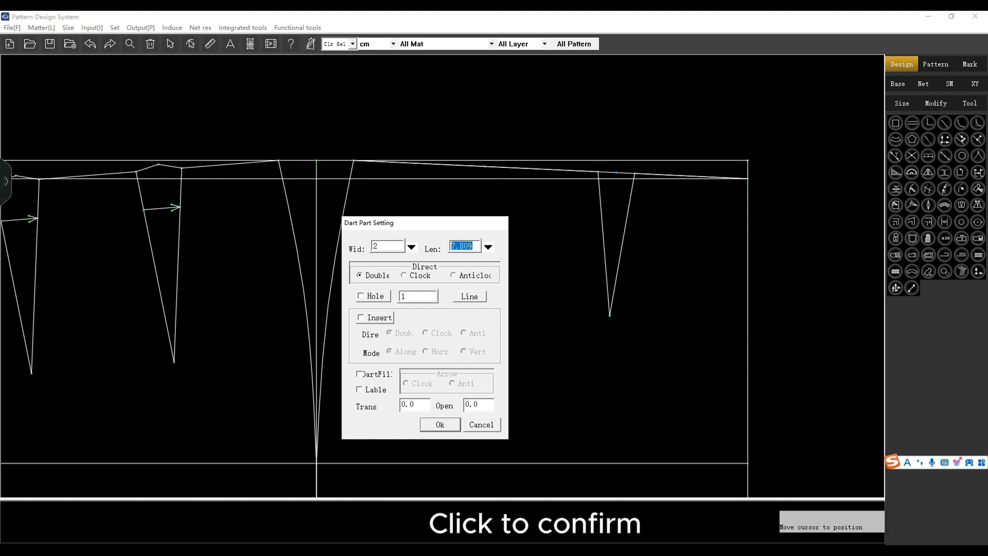
{"action": "type", "text": "9.5"}
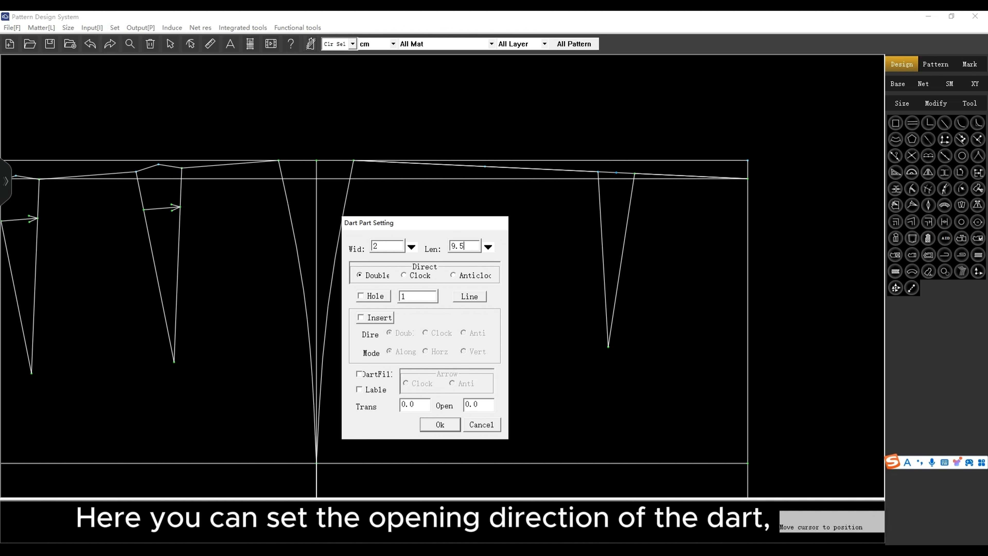
{"action": "left_click", "coordinate": [359, 374]}
{"action": "left_click", "coordinate": [359, 389]}
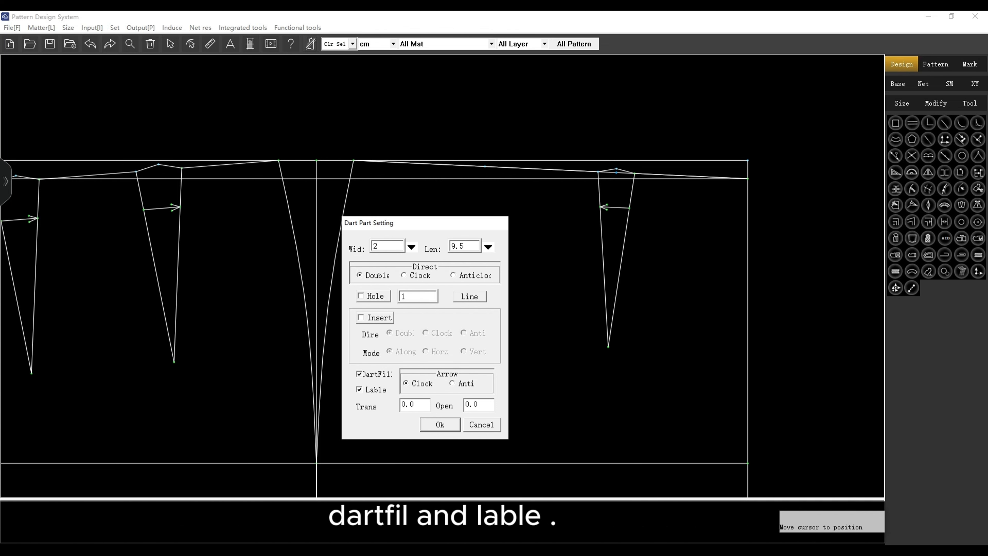
{"action": "left_click", "coordinate": [440, 425]}
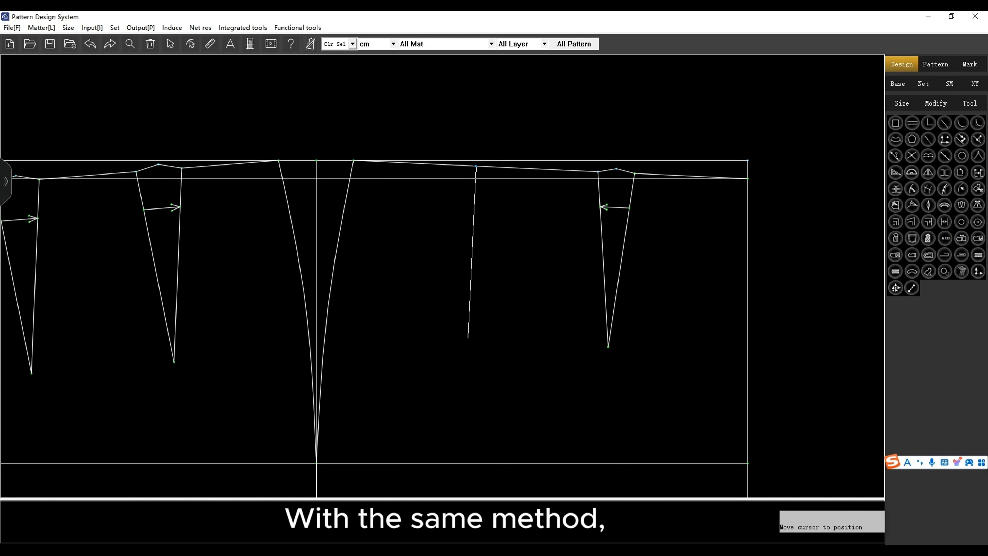
Add a second front dart midway between the first front dart and the side seam, 2 cm wide and 9.5 cm long, with fill and label.
{"action": "left_click", "coordinate": [469, 338]}
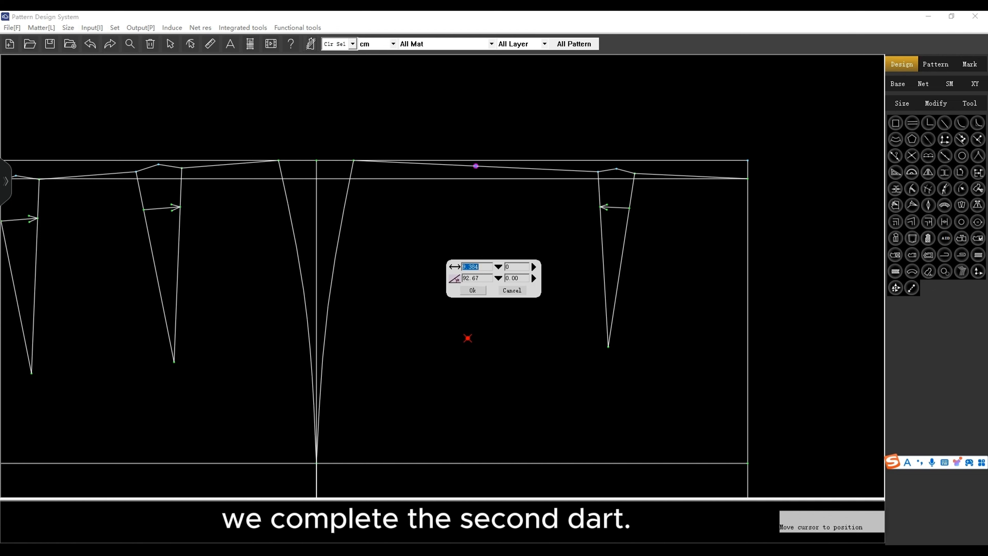
{"action": "left_click", "coordinate": [473, 290]}
{"action": "left_click_drag", "start_coordinate": [487, 174], "coordinate": [346, 193]}
{"action": "double_click", "coordinate": [305, 217]}
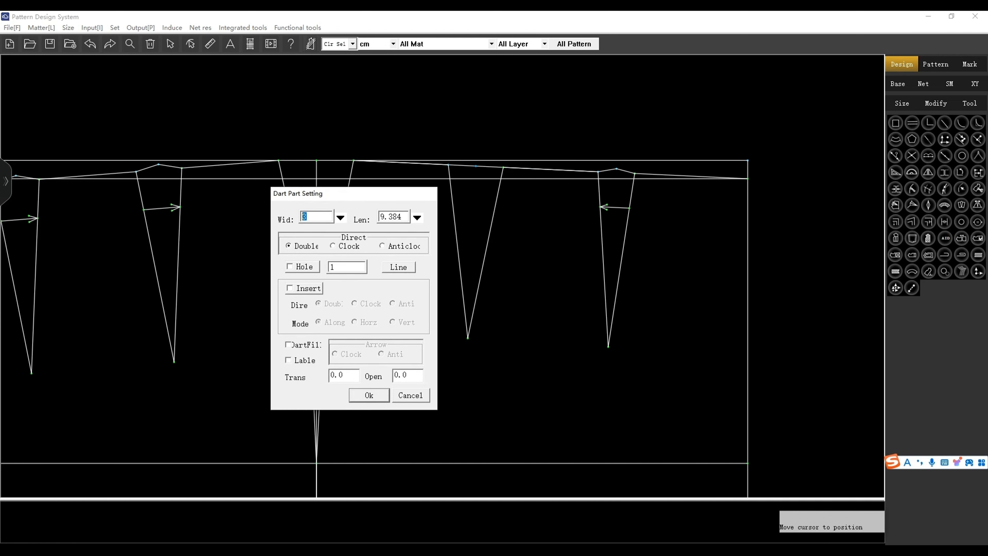
{"action": "type", "text": "2"}
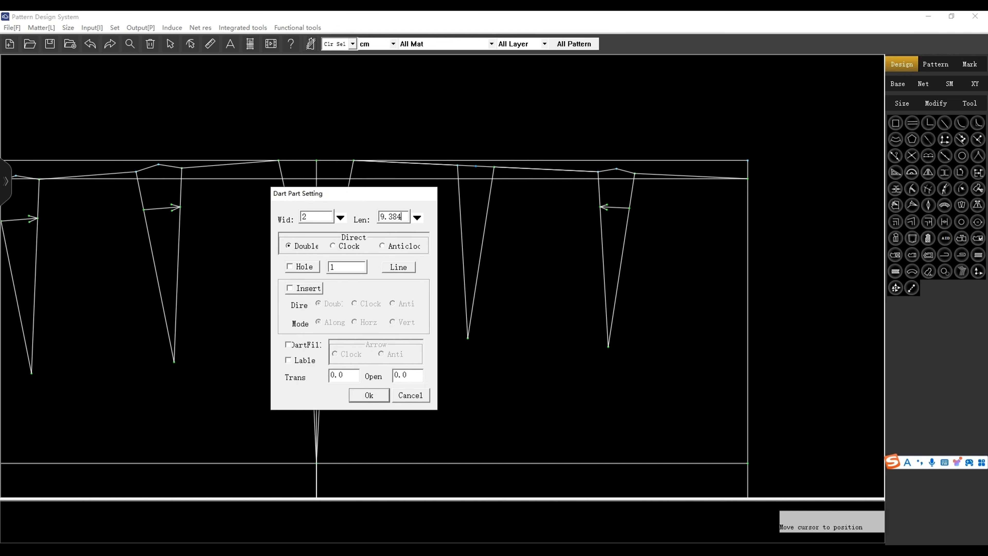
{"action": "double_click", "coordinate": [400, 217]}
{"action": "type", "text": "9.5"}
{"action": "left_click", "coordinate": [288, 345]}
{"action": "left_click", "coordinate": [288, 360]}
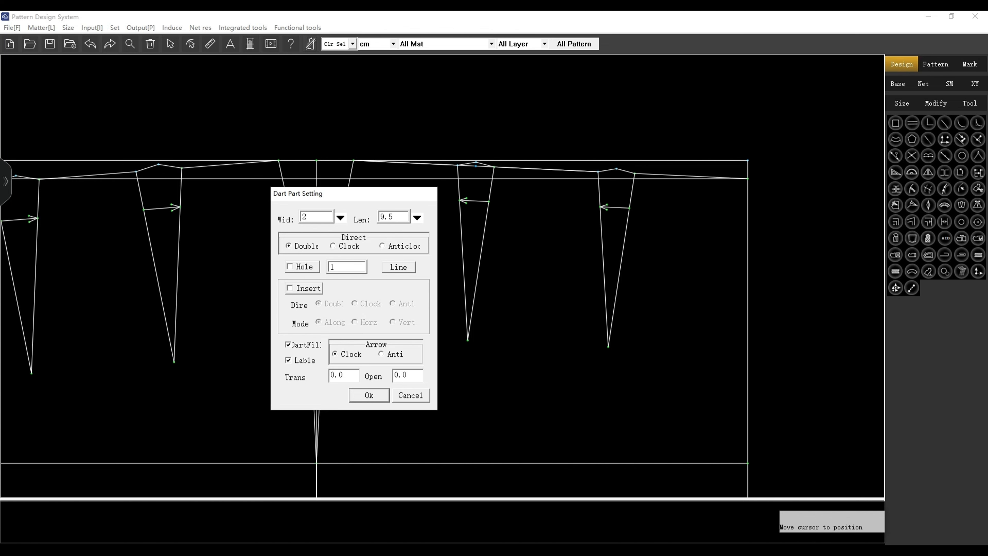
{"action": "key", "text": "Return"}
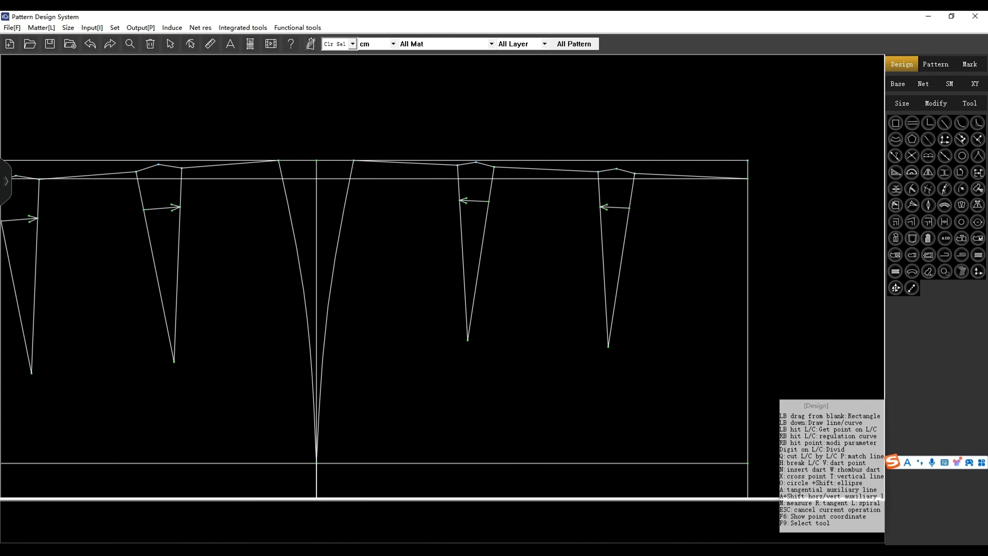
{"action": "scroll", "coordinate": [494, 319], "scroll_direction": "down", "scroll_amount": 1}
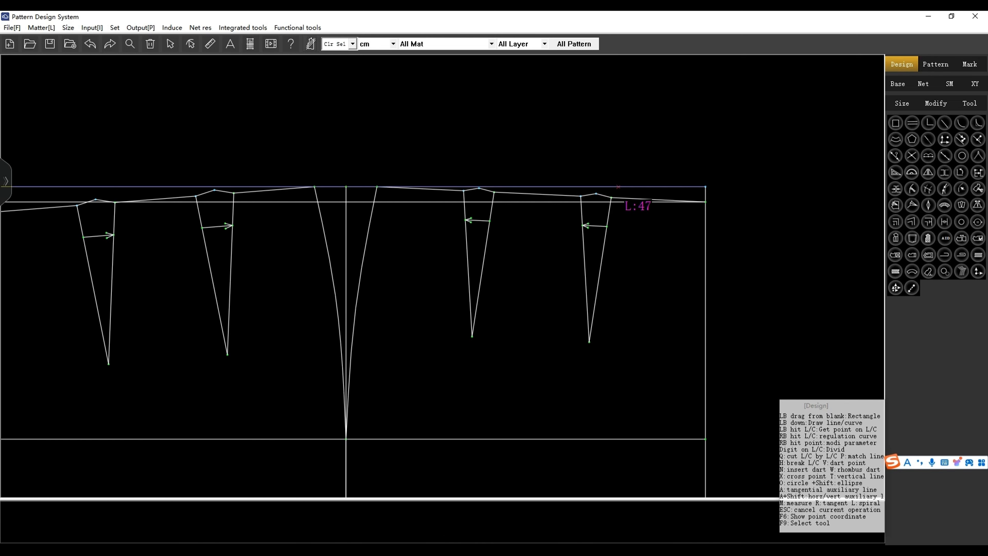
{"action": "scroll", "coordinate": [625, 172], "scroll_direction": "down", "scroll_amount": 6}
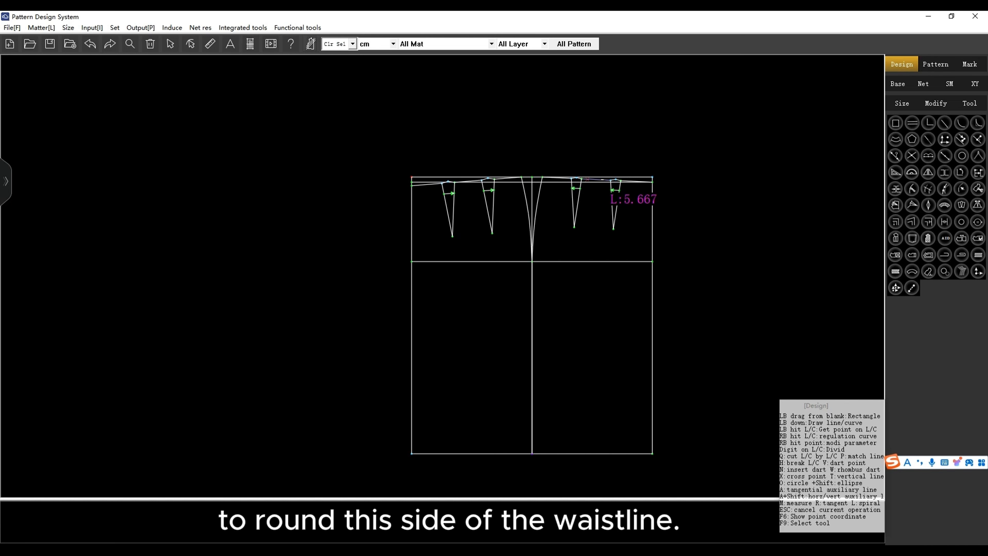
{"action": "scroll", "coordinate": [503, 172], "scroll_direction": "up", "scroll_amount": 3}
{"action": "scroll", "coordinate": [357, 204], "scroll_direction": "up", "scroll_amount": 2}
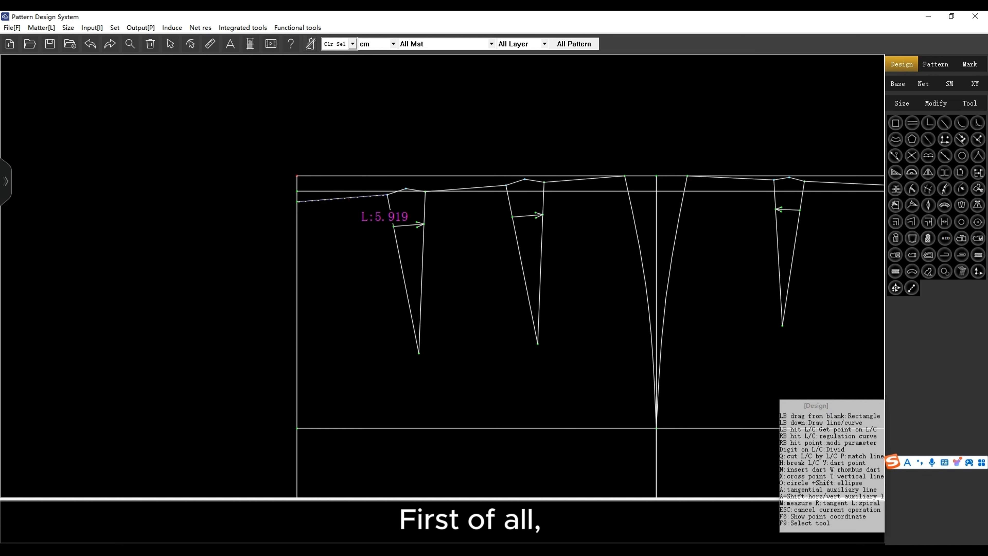
{"action": "scroll", "coordinate": [336, 194], "scroll_direction": "down", "scroll_amount": 3}
{"action": "scroll", "coordinate": [410, 198], "scroll_direction": "up", "scroll_amount": 1}
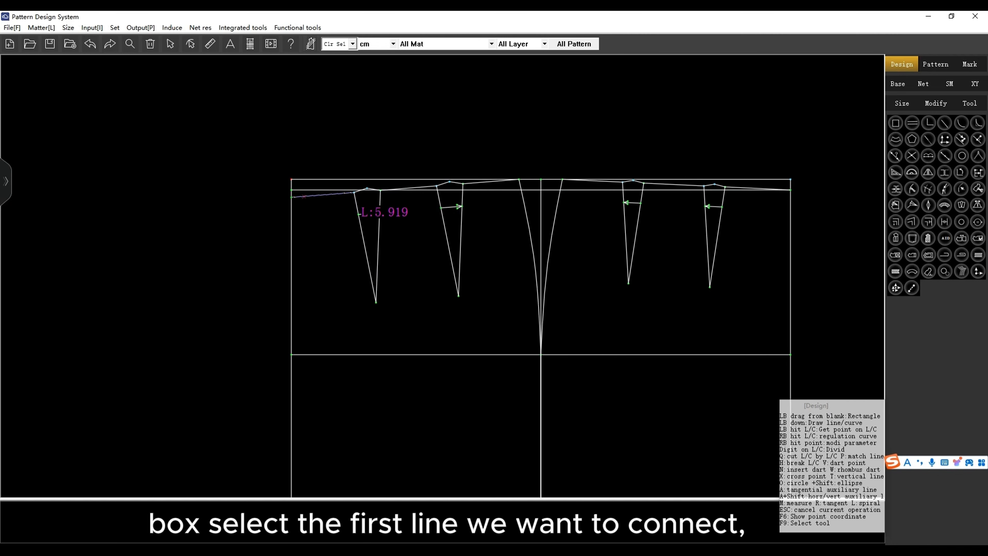
Select the back and front waist segments in sequence from the back centre to the front centre for waistline rounding.
{"action": "left_click_drag", "start_coordinate": [331, 207], "coordinate": [346, 192]}
{"action": "scroll", "coordinate": [420, 187], "scroll_direction": "up", "scroll_amount": 2}
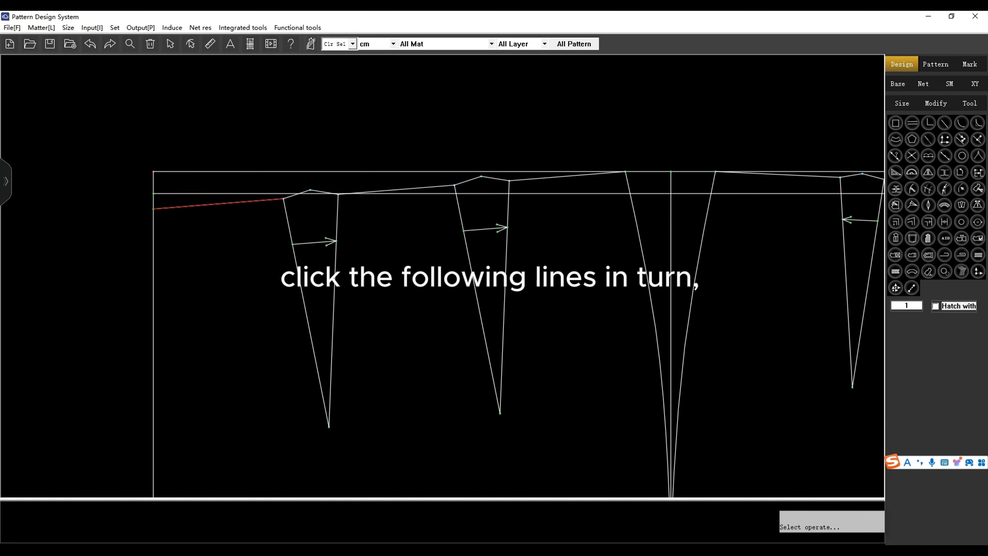
{"action": "left_click", "coordinate": [420, 187]}
{"action": "scroll", "coordinate": [426, 184], "scroll_direction": "down", "scroll_amount": 1}
{"action": "left_click", "coordinate": [516, 179]}
{"action": "scroll", "coordinate": [435, 179], "scroll_direction": "down", "scroll_amount": 2}
{"action": "scroll", "coordinate": [563, 186], "scroll_direction": "up", "scroll_amount": 2}
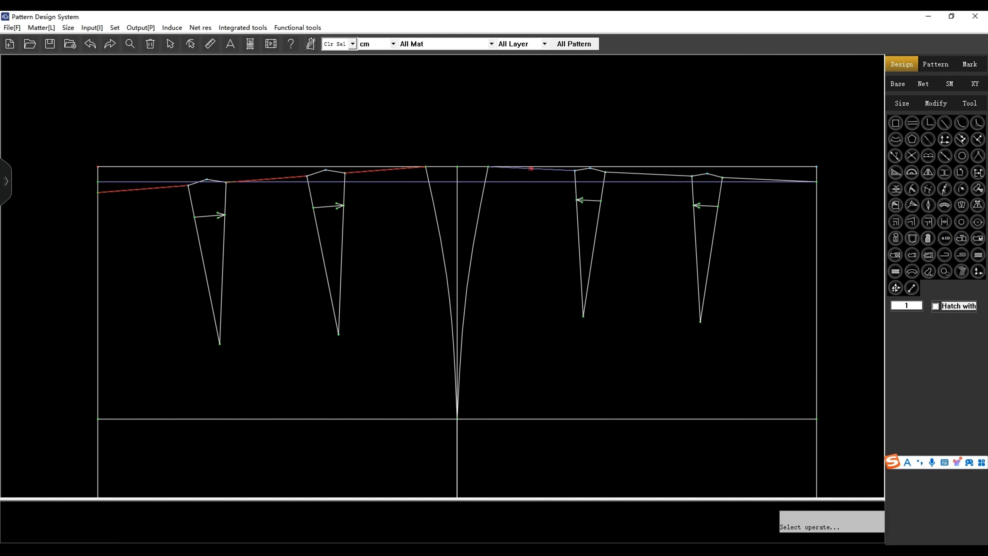
{"action": "left_click", "coordinate": [646, 174]}
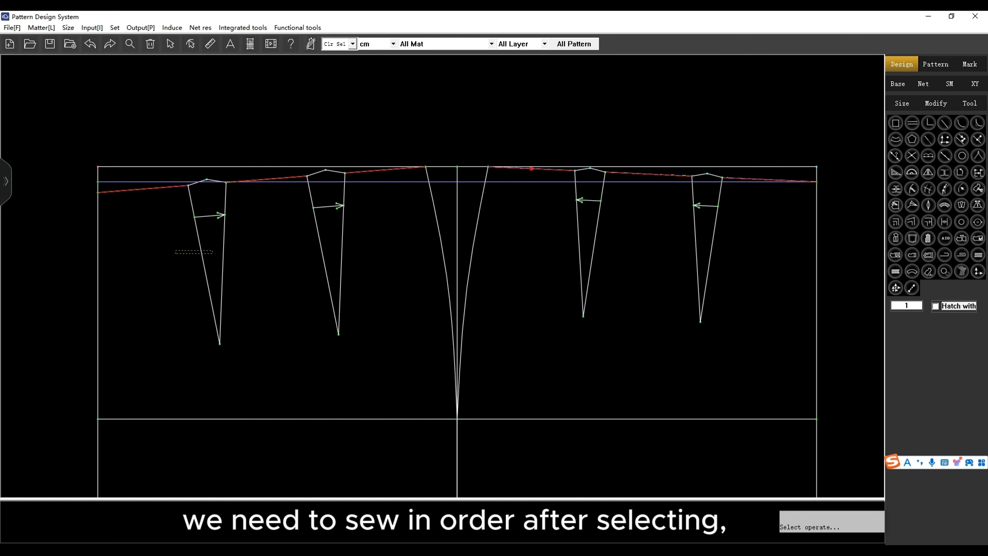
Select the dart legs and side seams in sewing order from the back to the front and join the waist segments for adjustment.
{"action": "left_click", "coordinate": [202, 252]}
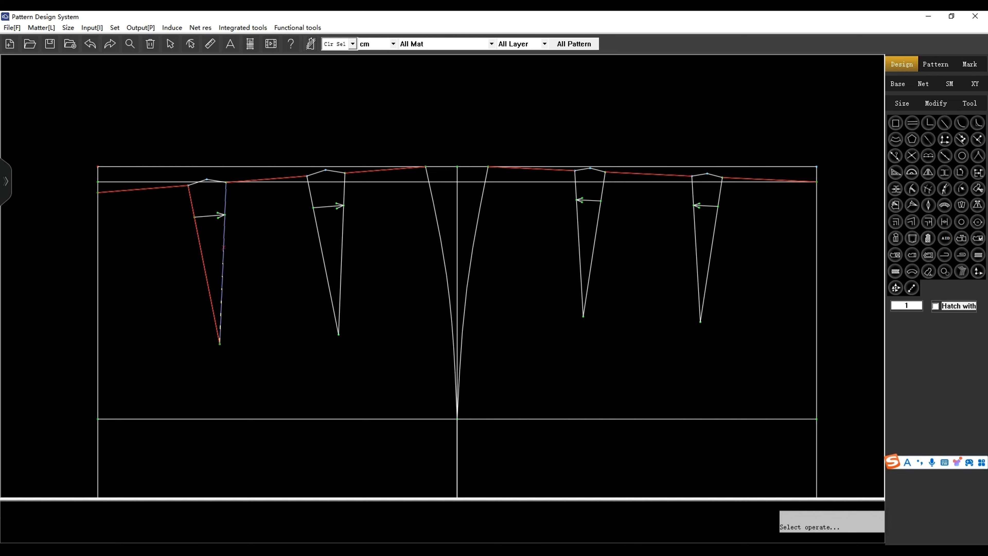
{"action": "left_click", "coordinate": [322, 253]}
{"action": "left_click", "coordinate": [451, 303]}
{"action": "left_click", "coordinate": [457, 454]}
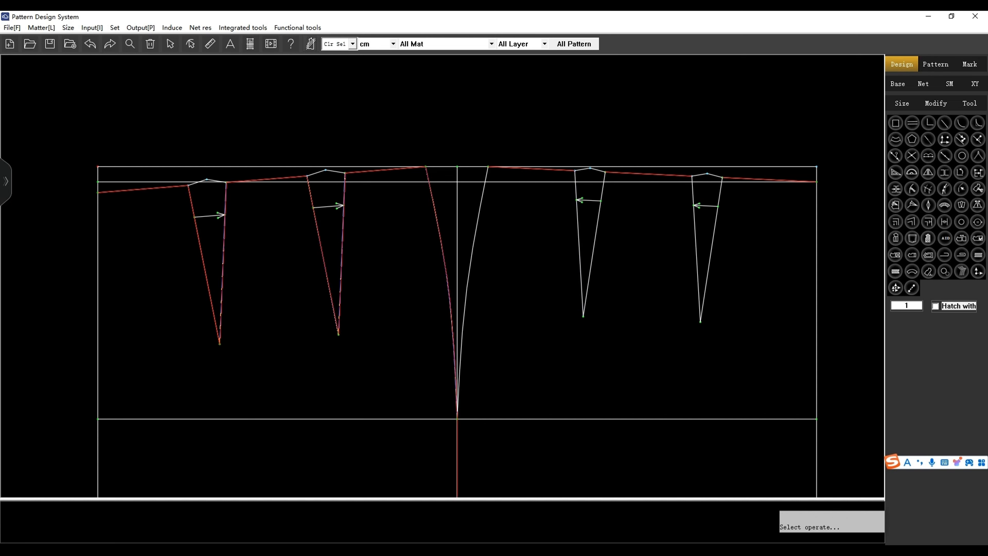
{"action": "left_click", "coordinate": [466, 297]}
{"action": "left_click", "coordinate": [580, 242]}
{"action": "left_click", "coordinate": [597, 228]}
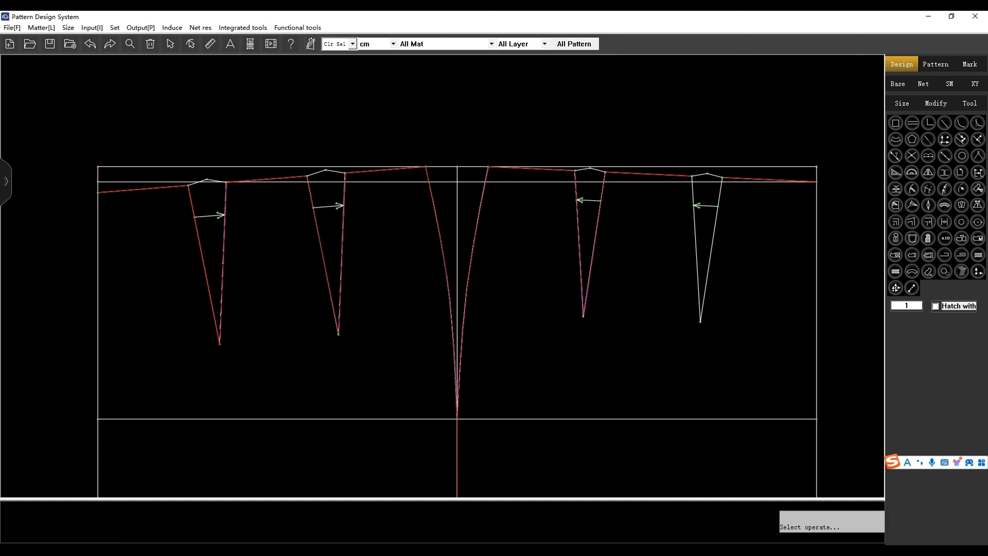
{"action": "left_click", "coordinate": [696, 237]}
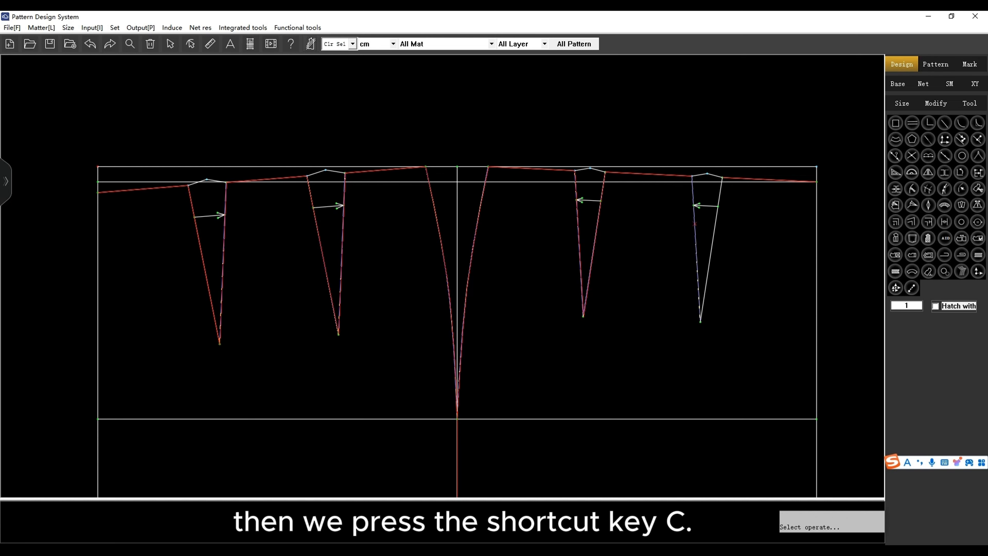
{"action": "left_click", "coordinate": [716, 224]}
{"action": "key", "text": "c"}
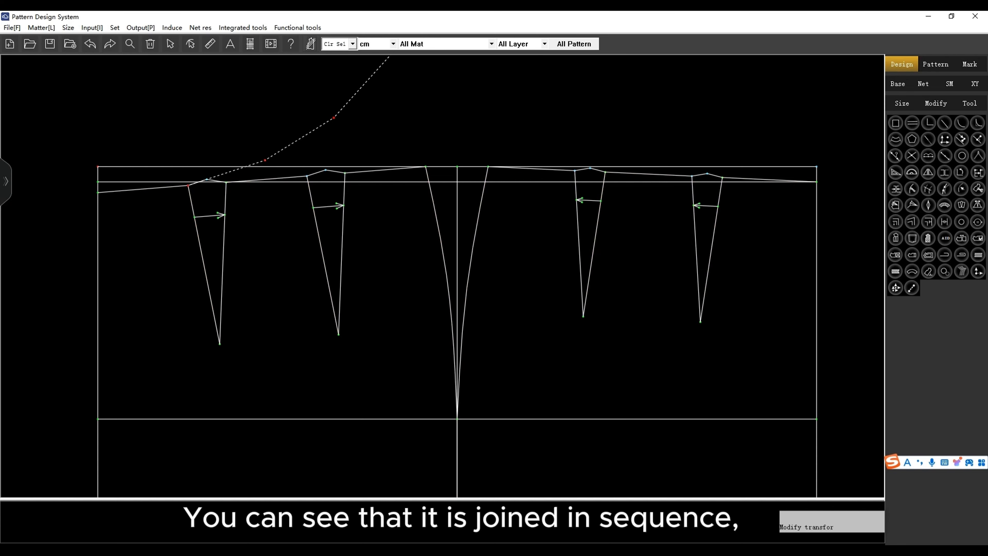
Curve the three back waist segments of the joined waistline slightly downward into a smooth line.
{"action": "scroll", "coordinate": [452, 289], "scroll_direction": "down", "scroll_amount": 3}
{"action": "scroll", "coordinate": [312, 130], "scroll_direction": "up", "scroll_amount": 5}
{"action": "scroll", "coordinate": [315, 148], "scroll_direction": "down", "scroll_amount": 3}
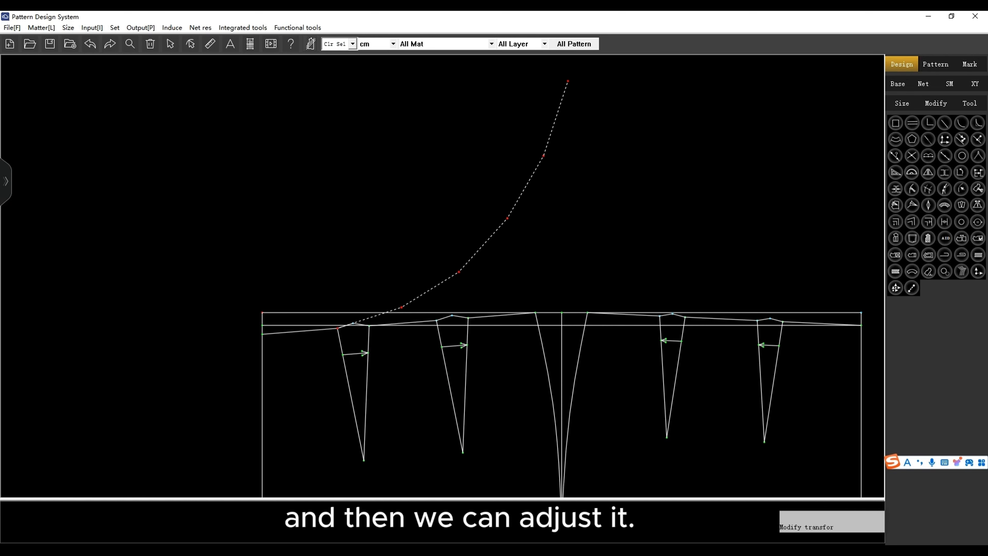
{"action": "scroll", "coordinate": [347, 140], "scroll_direction": "up", "scroll_amount": 2}
{"action": "left_click", "coordinate": [327, 363]}
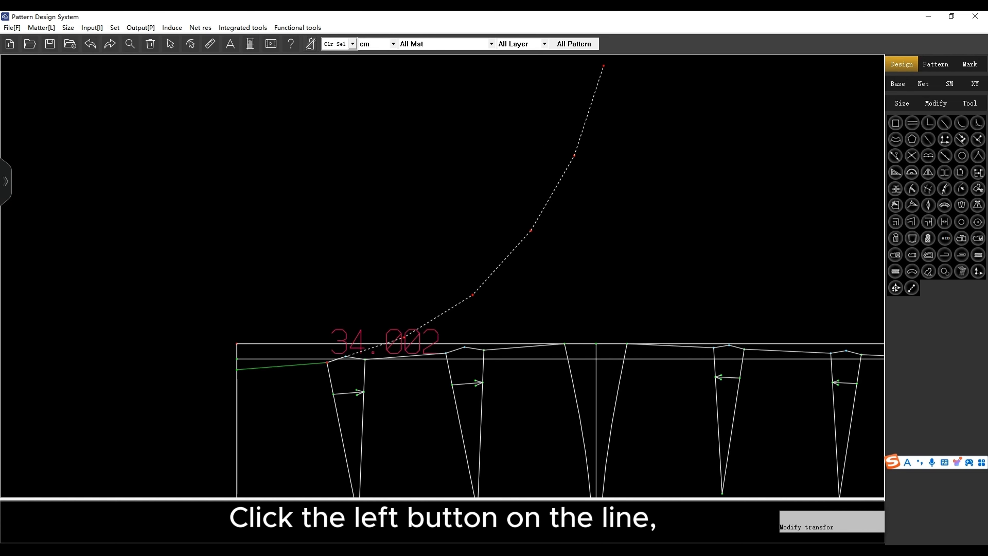
{"action": "left_click_drag", "start_coordinate": [301, 364], "coordinate": [277, 369]}
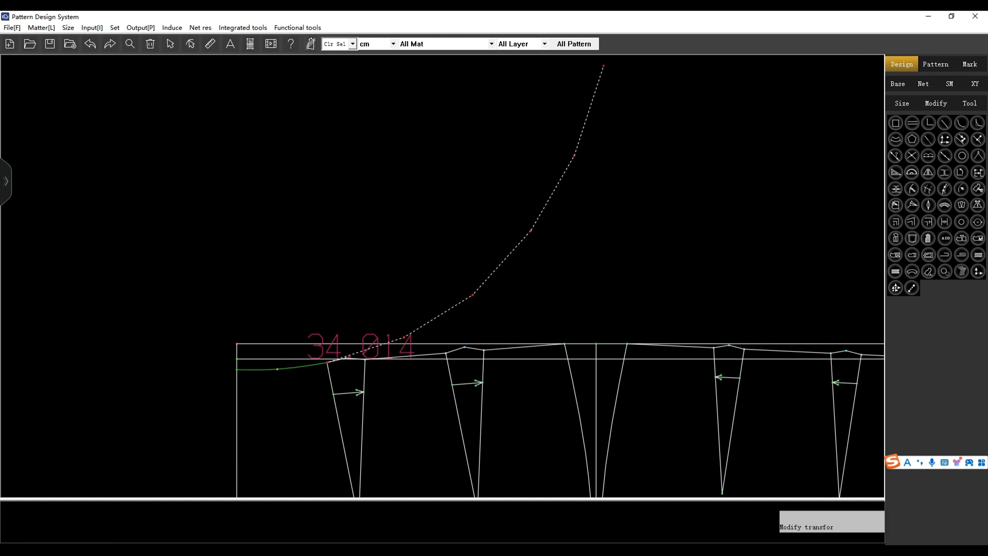
{"action": "left_click_drag", "start_coordinate": [366, 350], "coordinate": [367, 352]}
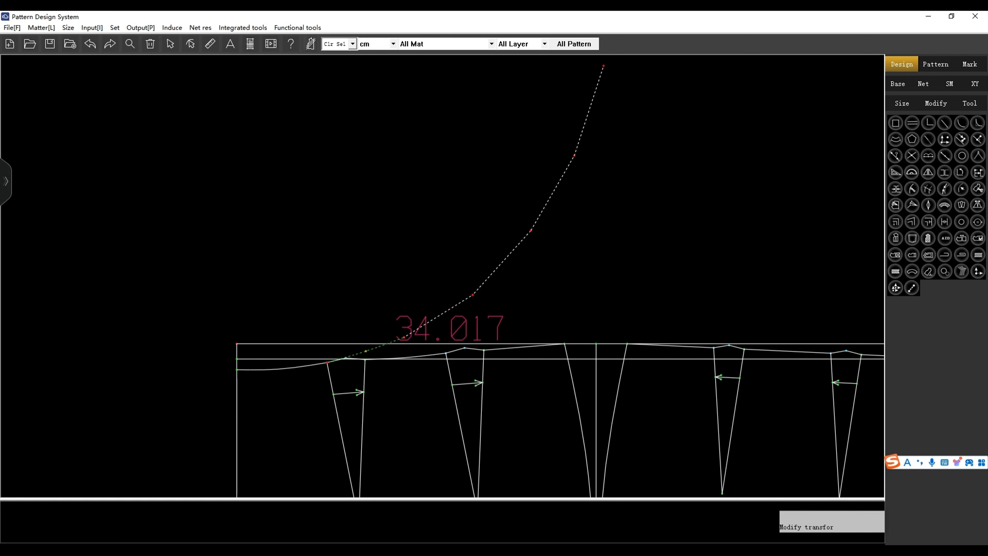
{"action": "left_click_drag", "start_coordinate": [432, 318], "coordinate": [434, 320]}
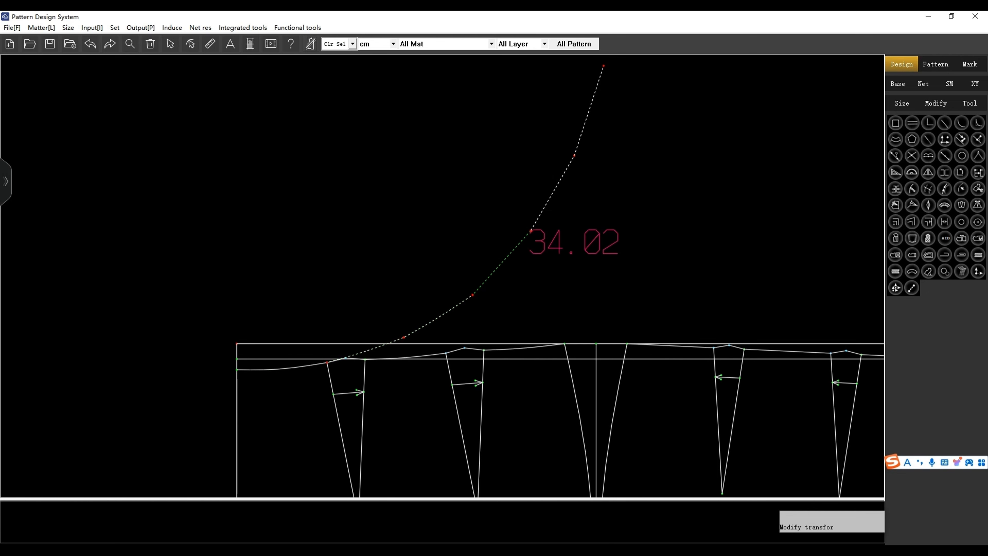
Curve the three front waist segments of the joined waistline smoothly and apply the rounding to the pattern.
{"action": "left_click_drag", "start_coordinate": [505, 259], "coordinate": [506, 264]}
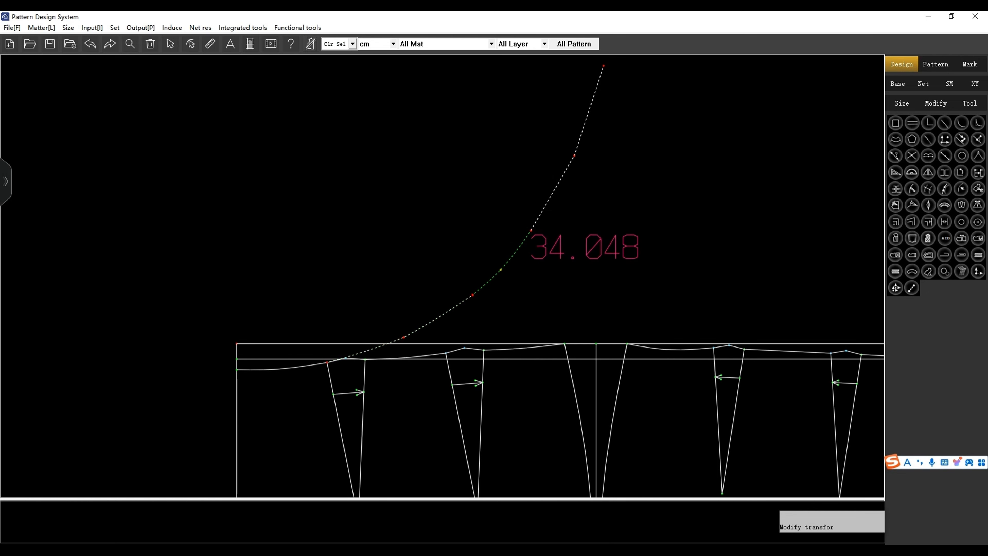
{"action": "left_click_drag", "start_coordinate": [549, 200], "coordinate": [550, 200]}
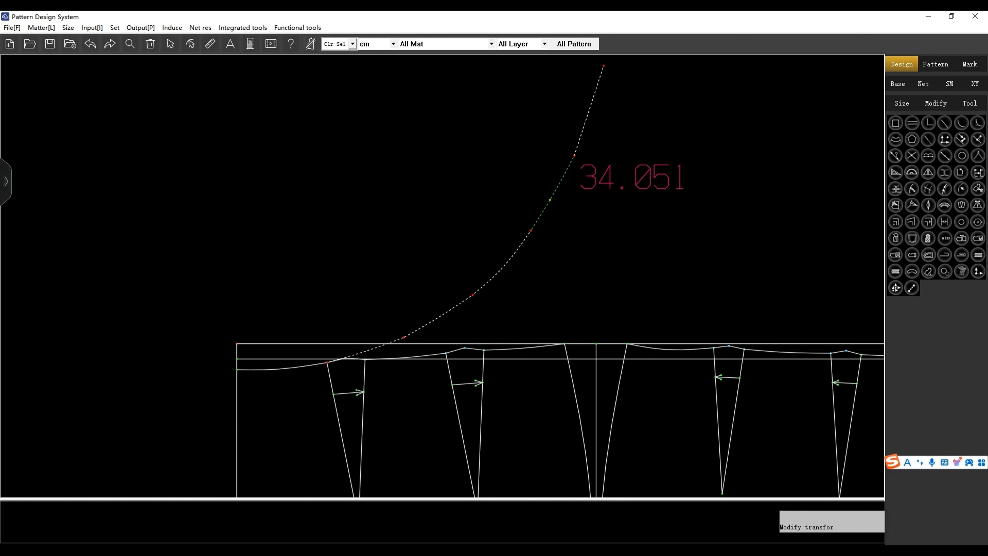
{"action": "left_click_drag", "start_coordinate": [588, 112], "coordinate": [592, 114]}
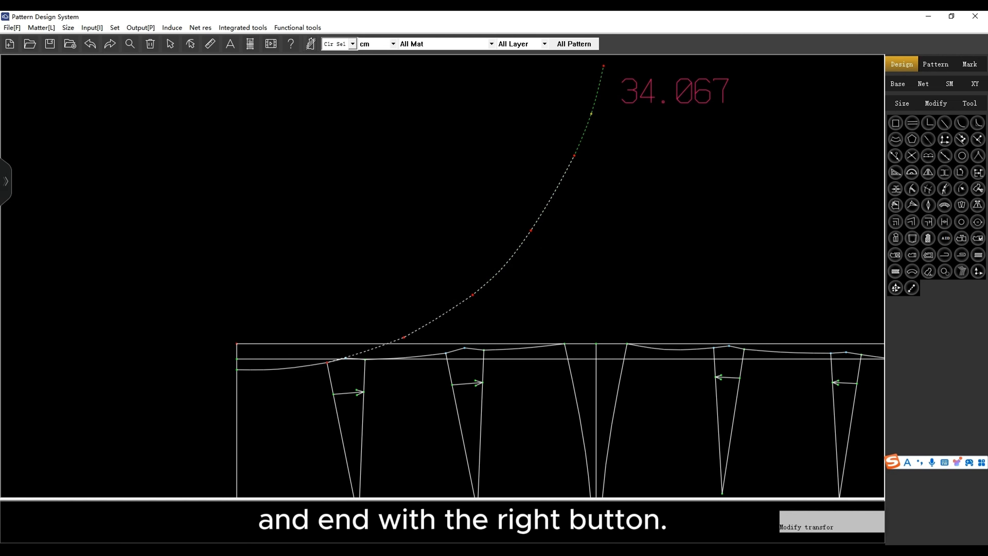
{"action": "right_click", "coordinate": [592, 114]}
{"action": "right_click", "coordinate": [592, 114]}
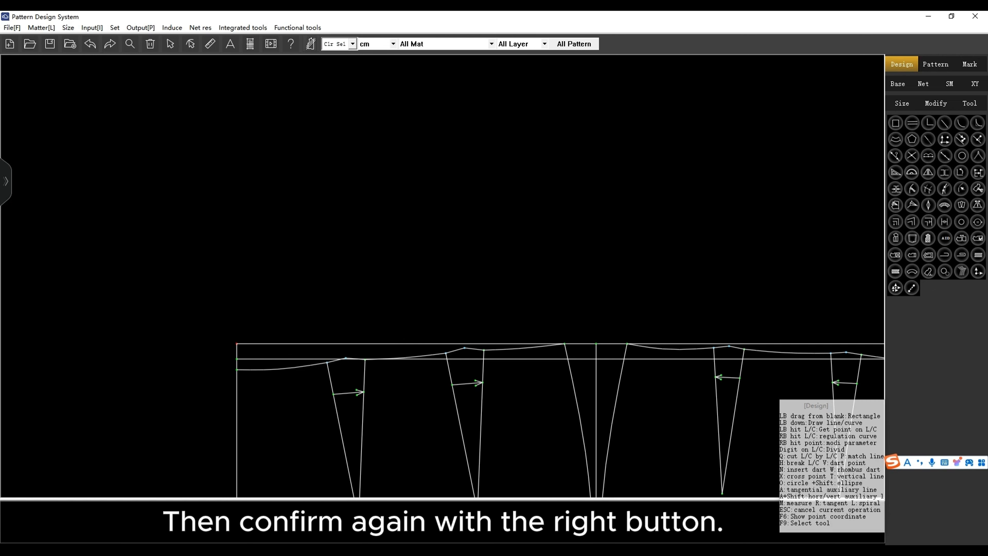
Draw a waistband rectangle above the skirt, using the waist size for its length and the waistband width for its height.
{"action": "scroll", "coordinate": [389, 216], "scroll_direction": "down", "scroll_amount": 11}
{"action": "scroll", "coordinate": [387, 239], "scroll_direction": "up", "scroll_amount": 4}
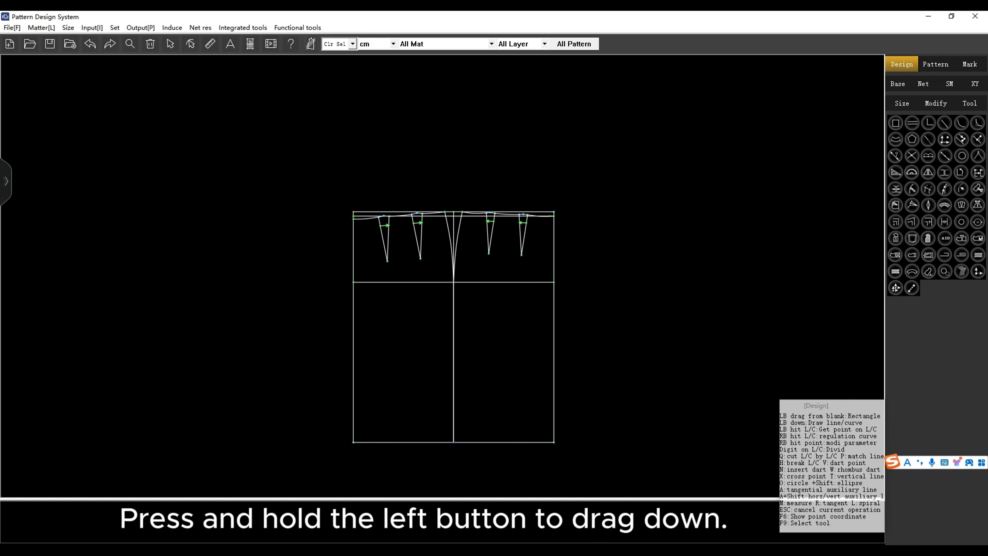
{"action": "mouse_move", "coordinate": [338, 109]}
{"action": "left_mouse_down"}
{"action": "mouse_move", "coordinate": [340, 148]}
{"action": "mouse_move", "coordinate": [575, 154]}
{"action": "mouse_move", "coordinate": [570, 140]}
{"action": "left_mouse_up"}
{"action": "left_click", "coordinate": [665, 148]}
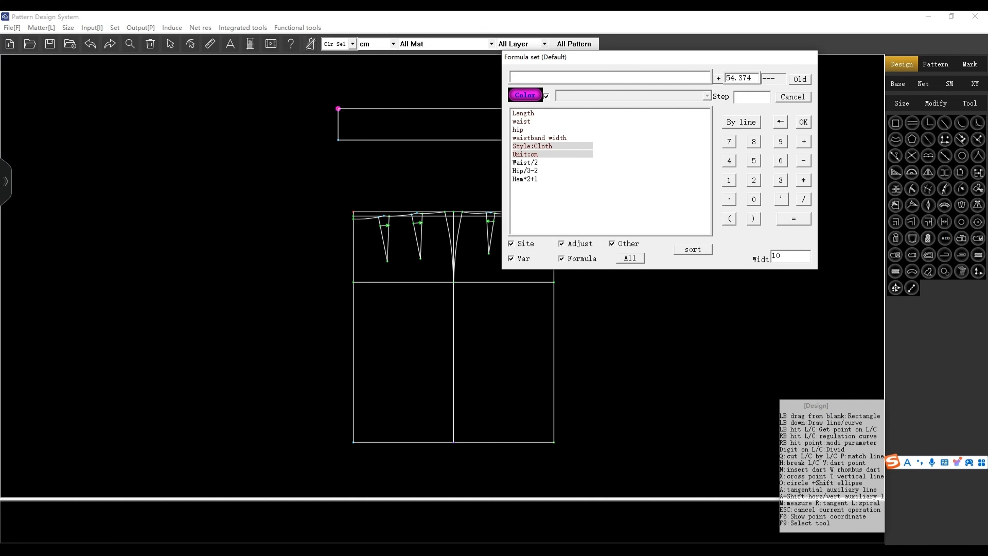
{"action": "left_click", "coordinate": [522, 122]}
{"action": "key", "text": "Return"}
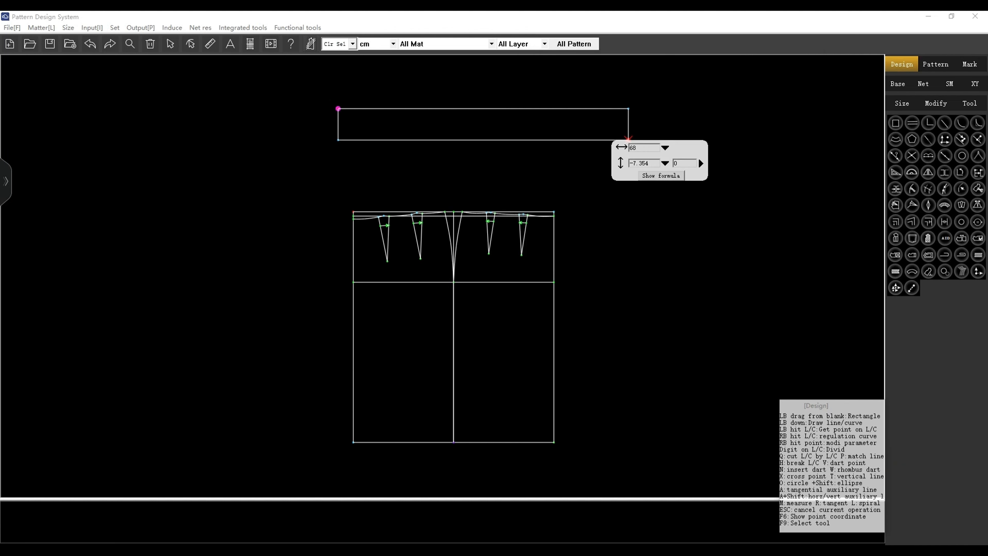
{"action": "left_click", "coordinate": [698, 158]}
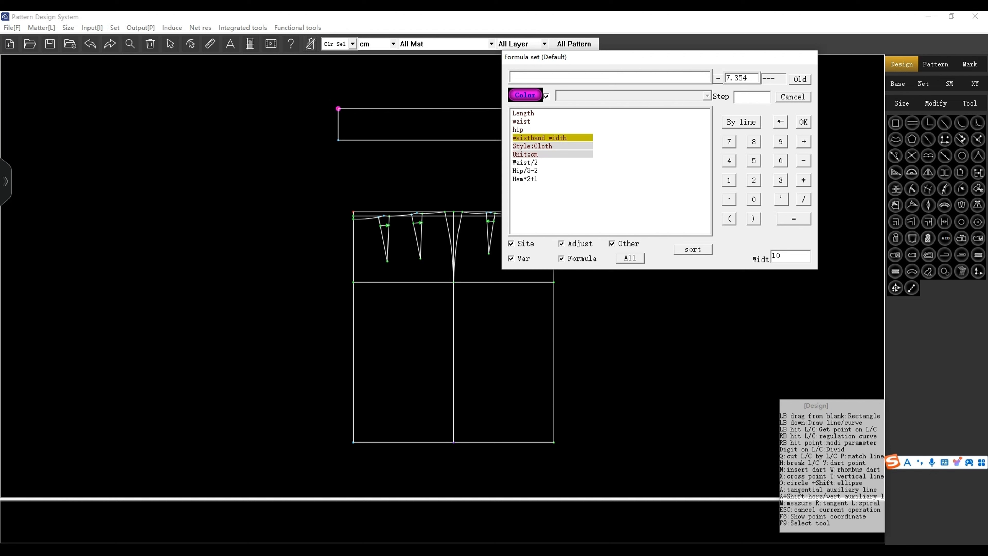
{"action": "left_click", "coordinate": [540, 137]}
{"action": "key", "text": "Return"}
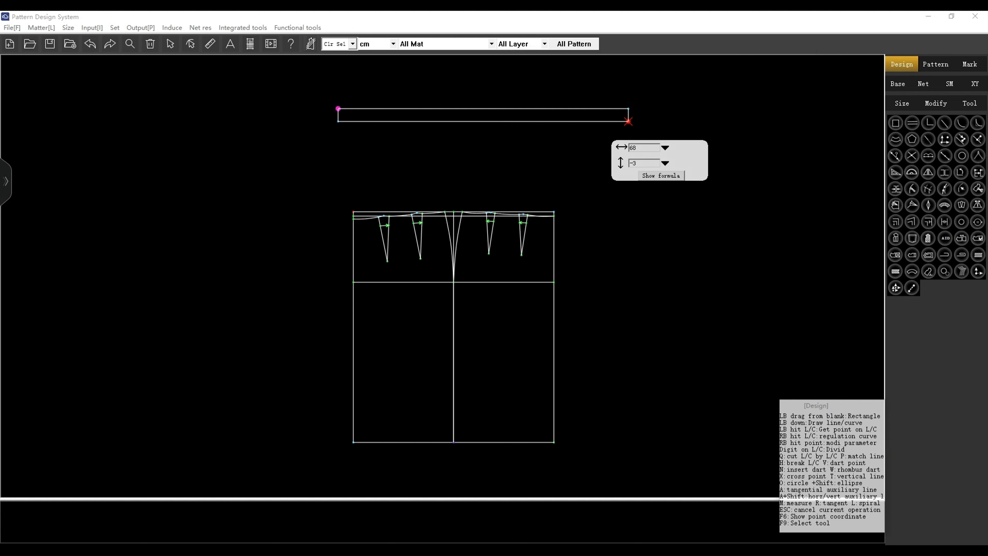
{"action": "key", "text": "Return"}
Mark the midpoint of the waistband's lower edge and draw a vertical line from it to the upper edge.
{"action": "scroll", "coordinate": [497, 80], "scroll_direction": "down", "scroll_amount": 1}
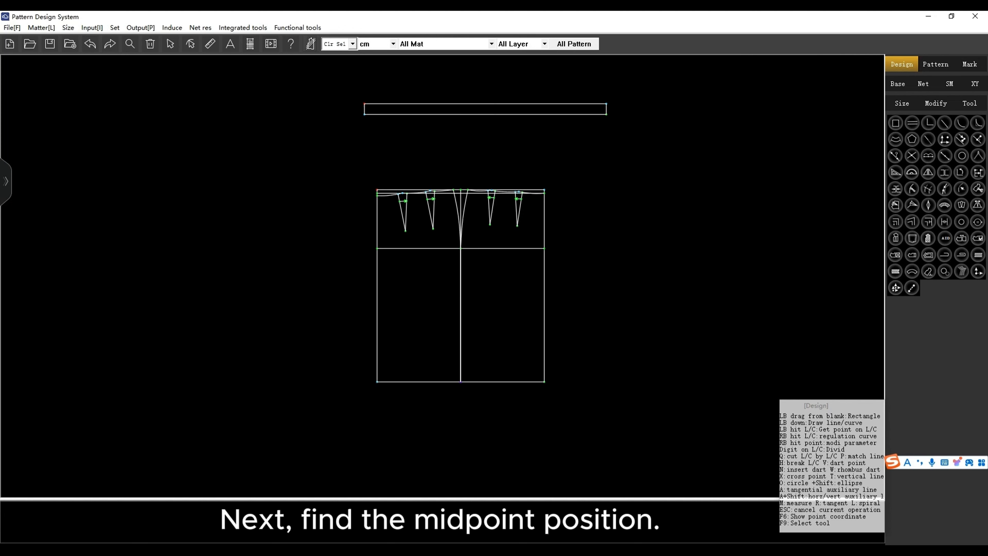
{"action": "scroll", "coordinate": [496, 80], "scroll_direction": "up", "scroll_amount": 1}
{"action": "scroll", "coordinate": [498, 76], "scroll_direction": "up", "scroll_amount": 2}
{"action": "scroll", "coordinate": [500, 80], "scroll_direction": "up", "scroll_amount": 1}
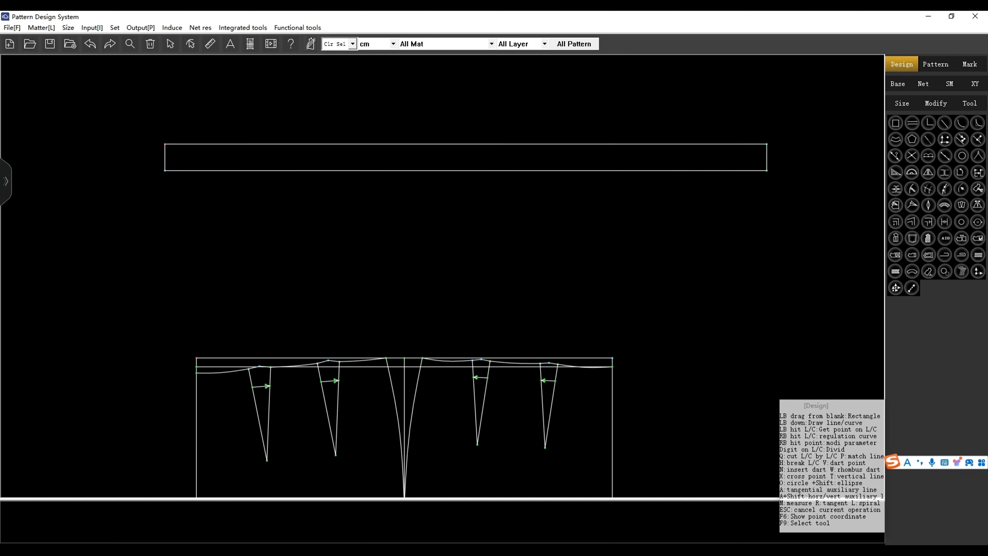
{"action": "scroll", "coordinate": [500, 80], "scroll_direction": "down", "scroll_amount": 1}
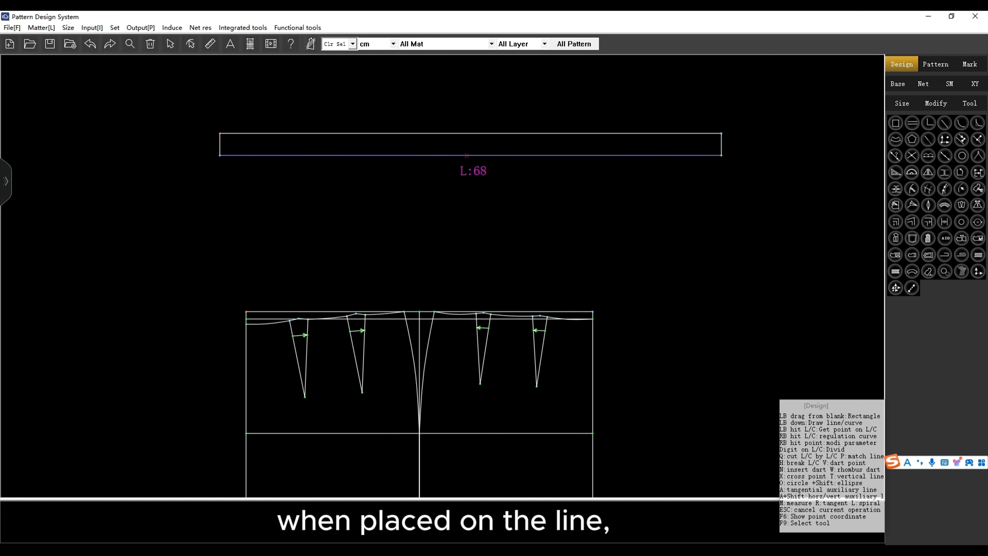
{"action": "left_click", "coordinate": [471, 156]}
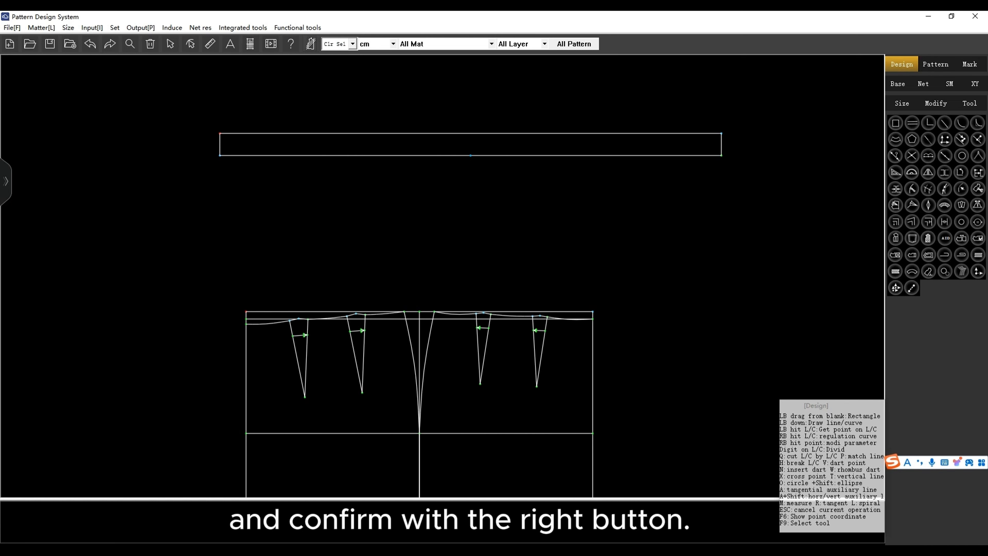
{"action": "left_click", "coordinate": [470, 156]}
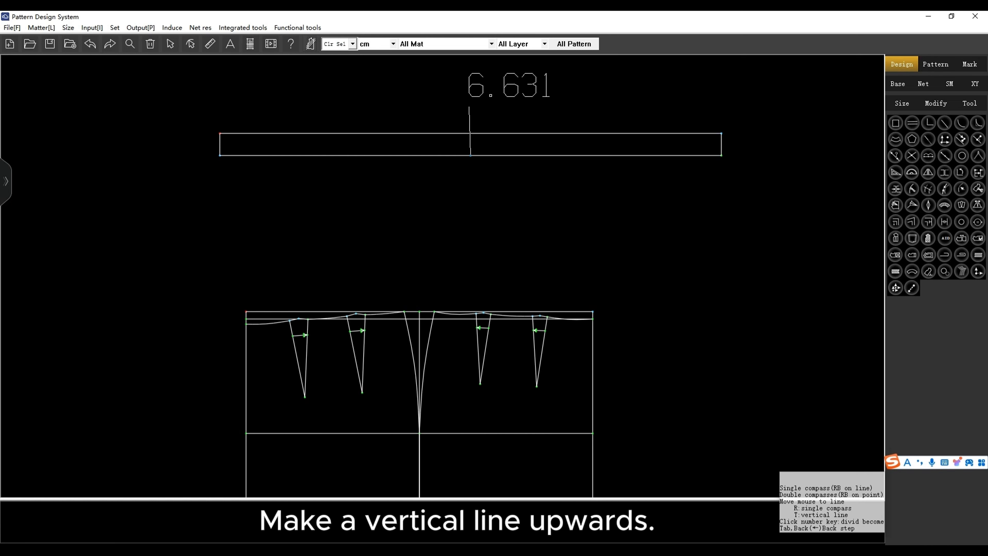
{"action": "left_click", "coordinate": [470, 133]}
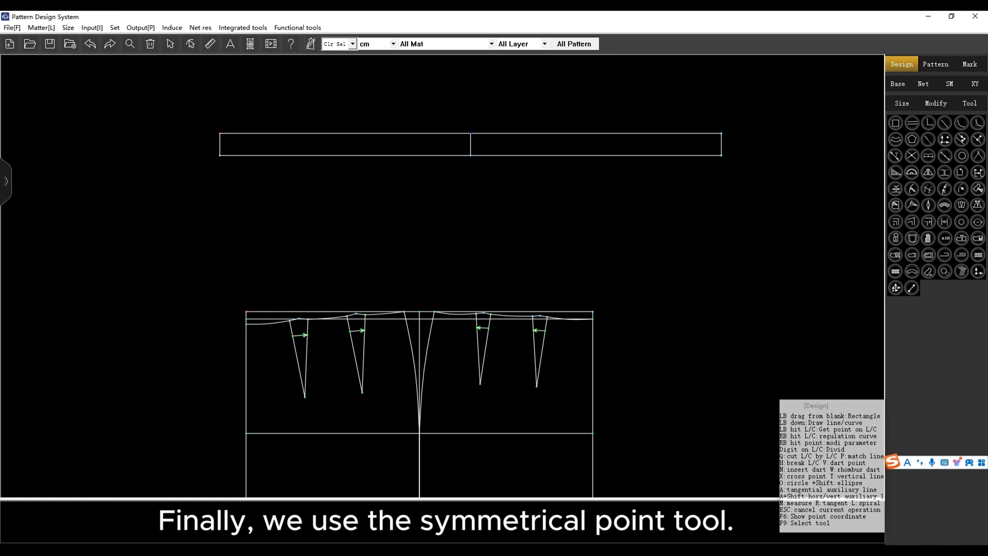
Place symmetrical points on the waistband's lower edge, either side of the midpoint, at a distance of waist/4-0.5.
{"action": "right_click", "coordinate": [536, 137]}
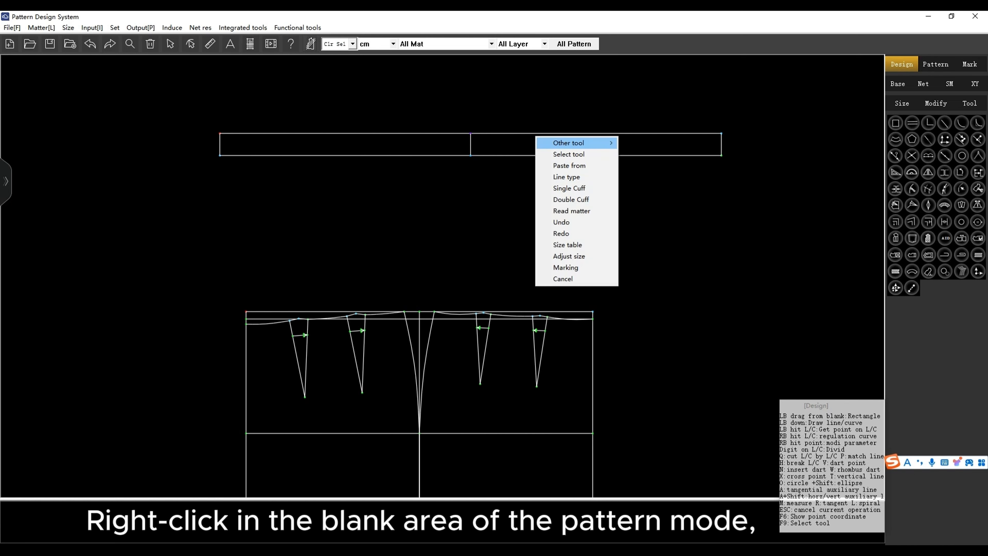
{"action": "mouse_move", "coordinate": [572, 143]}
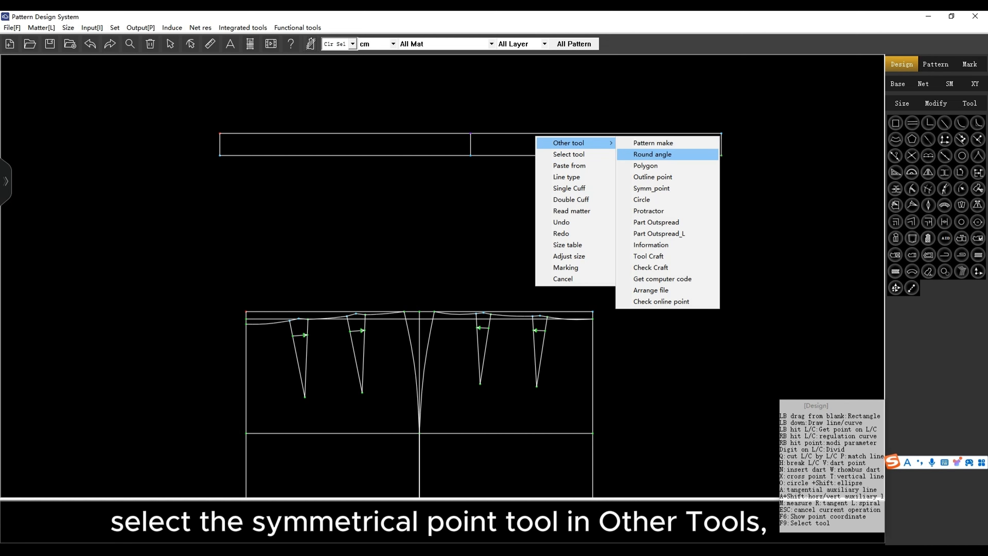
{"action": "left_click", "coordinate": [652, 188]}
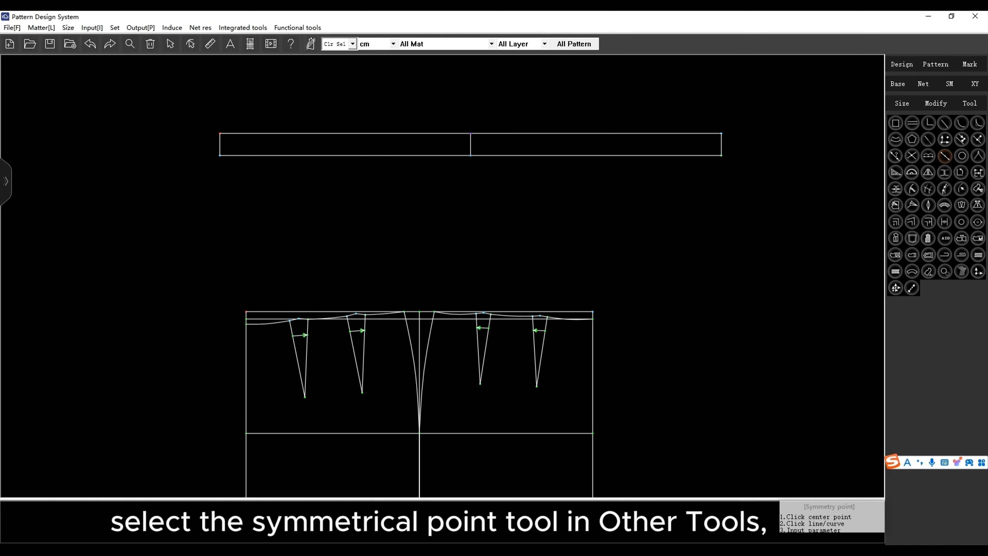
{"action": "left_click", "coordinate": [471, 155]}
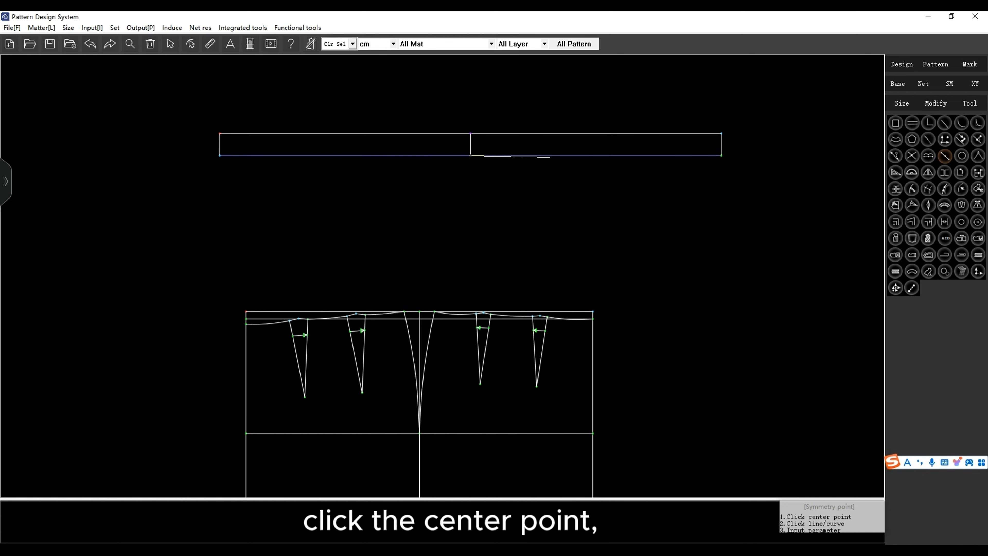
{"action": "left_click", "coordinate": [550, 156]}
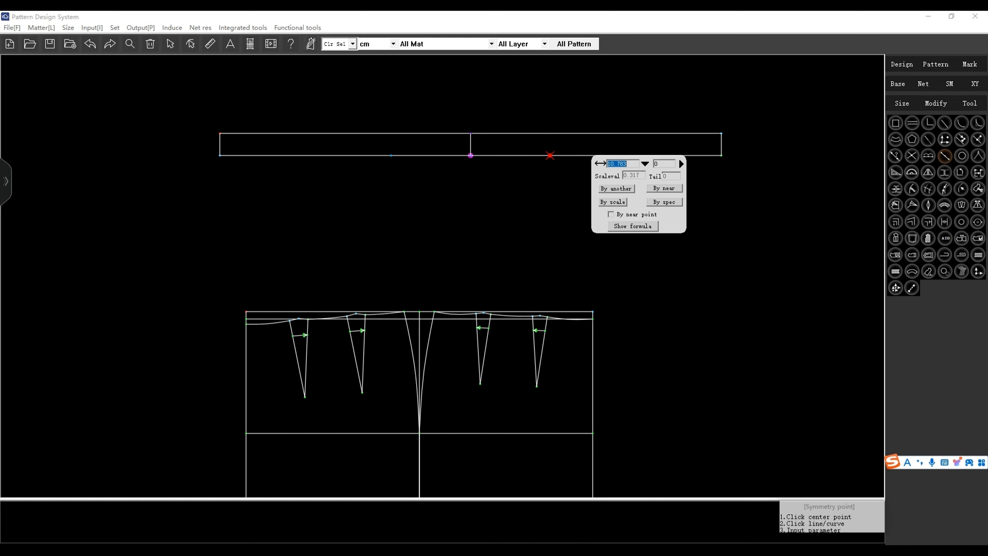
{"action": "left_click", "coordinate": [632, 226]}
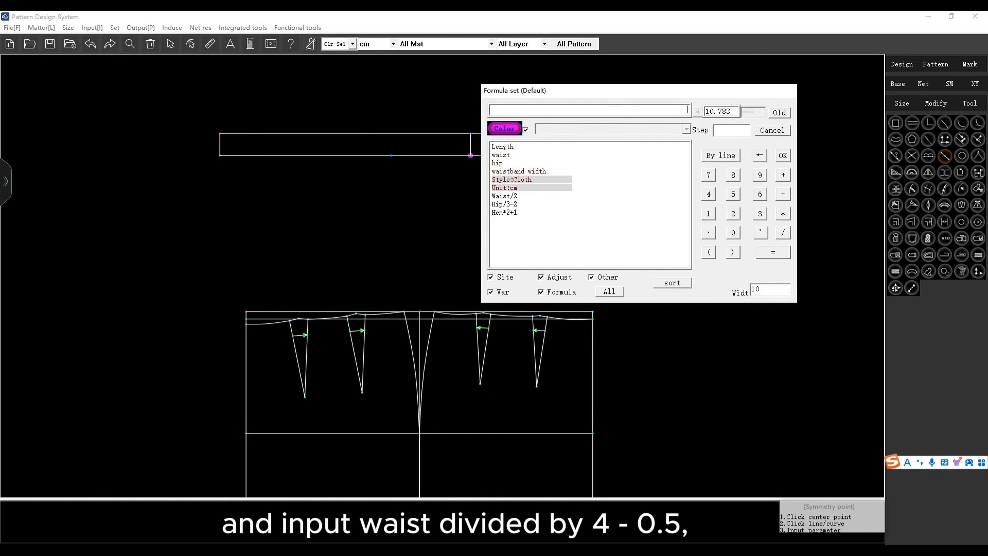
{"action": "left_click_drag", "start_coordinate": [611, 108], "coordinate": [604, 211]}
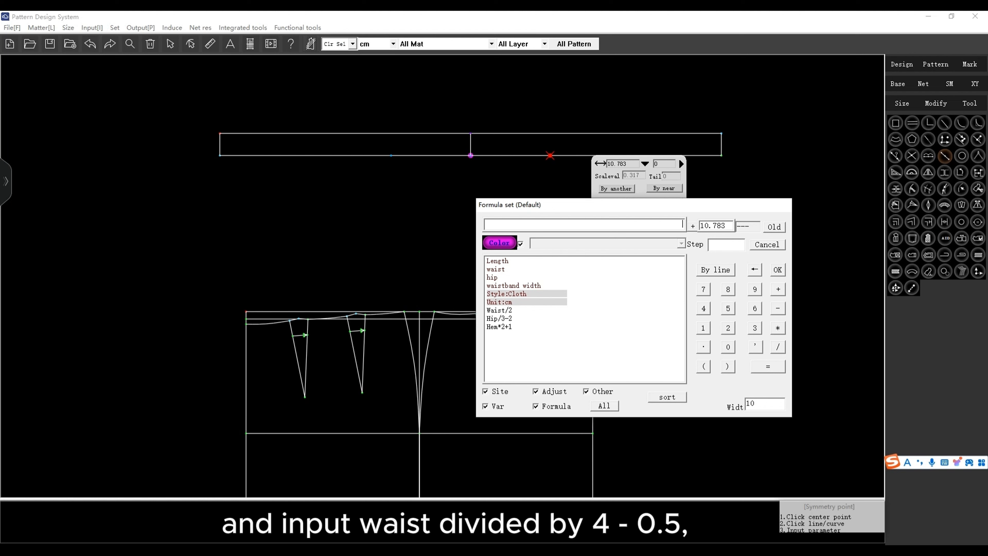
{"action": "double_click", "coordinate": [497, 270]}
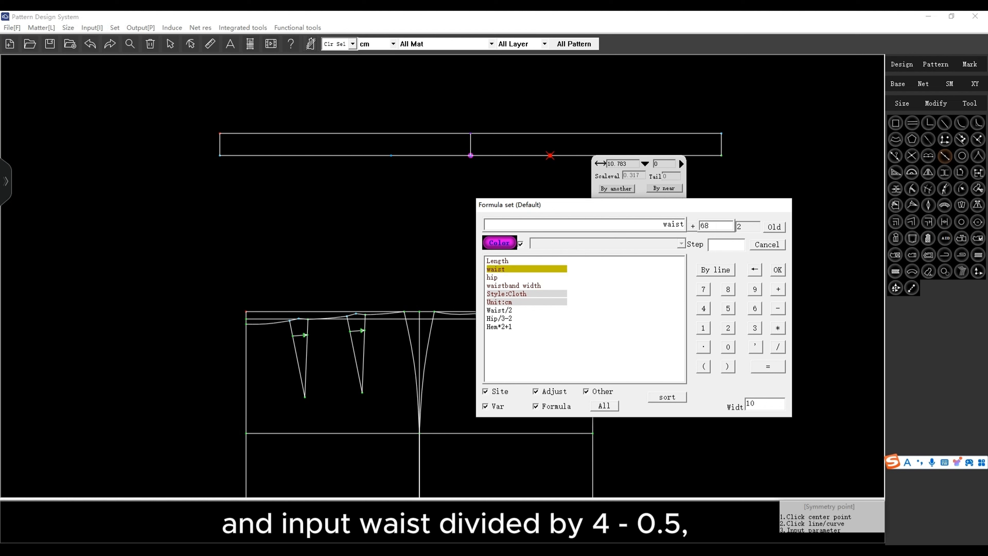
{"action": "type", "text": "/4-"}
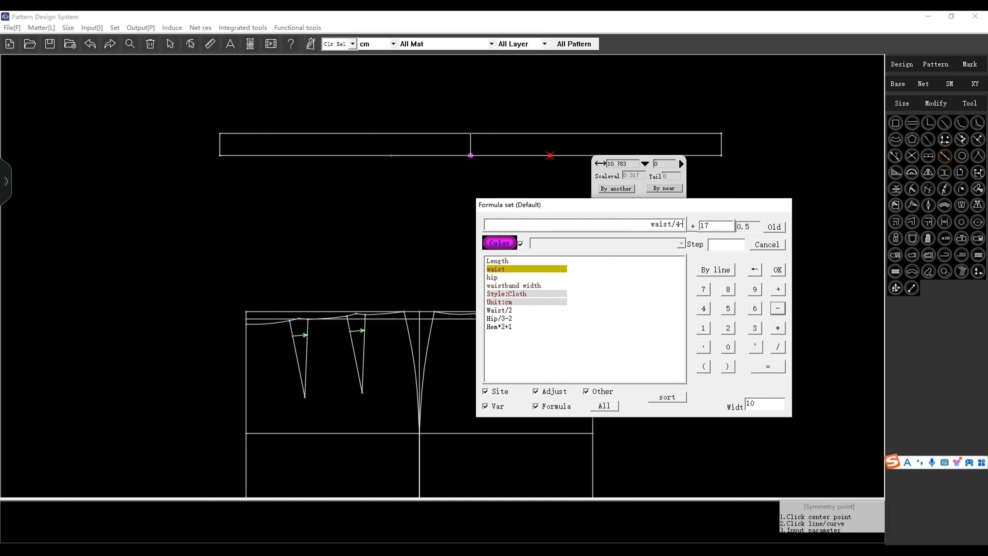
{"action": "type", "text": "0.5"}
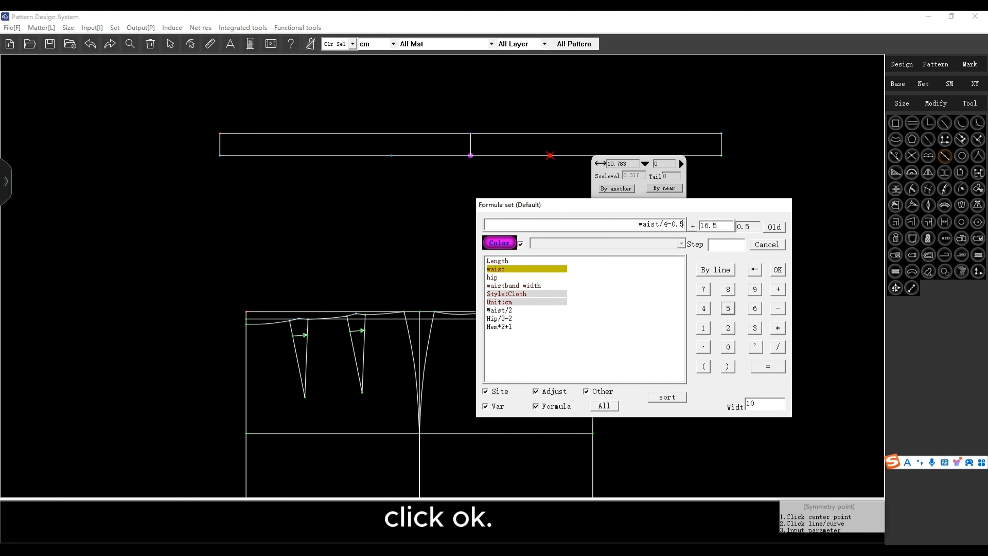
{"action": "key", "text": "Return"}
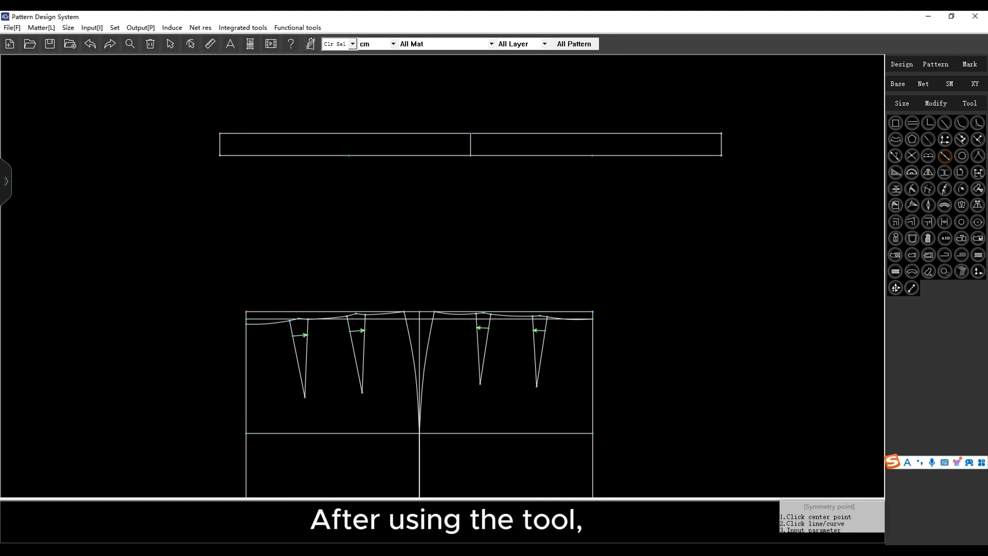
{"action": "right_click", "coordinate": [595, 126]}
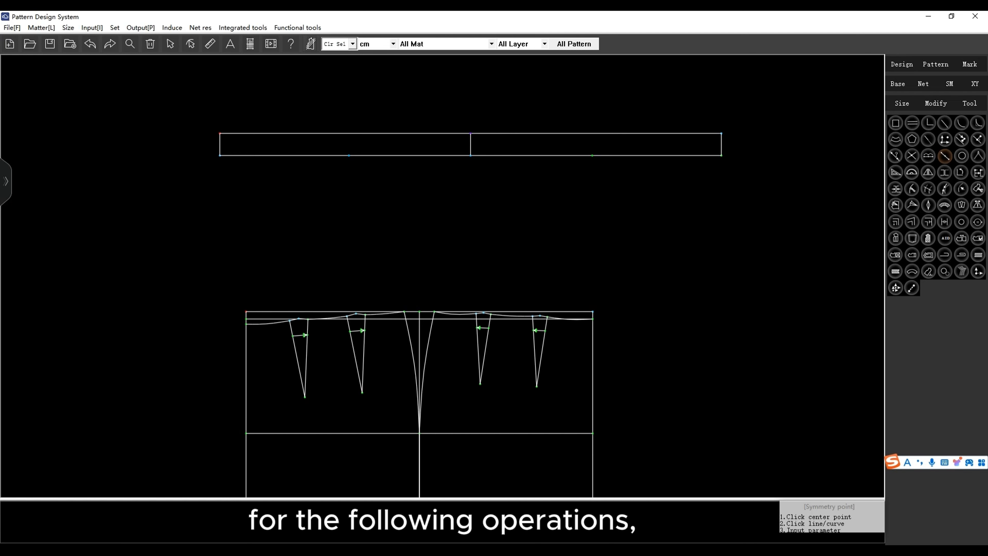
Draw vertical lines from both symmetrical points on the waistband's lower edge up to its upper edge.
{"action": "left_click", "coordinate": [902, 64]}
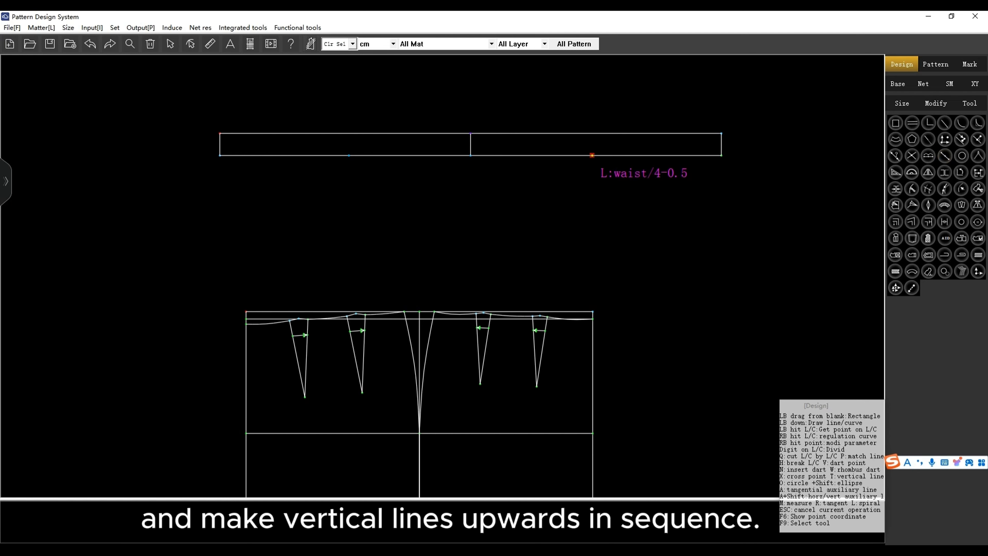
{"action": "left_click", "coordinate": [592, 155]}
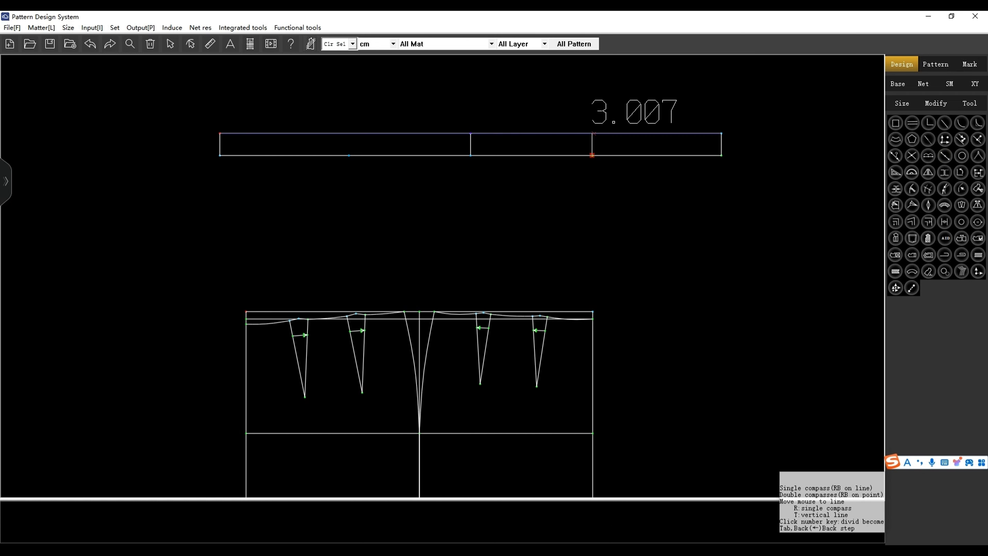
{"action": "left_click", "coordinate": [592, 134]}
{"action": "left_click", "coordinate": [349, 156]}
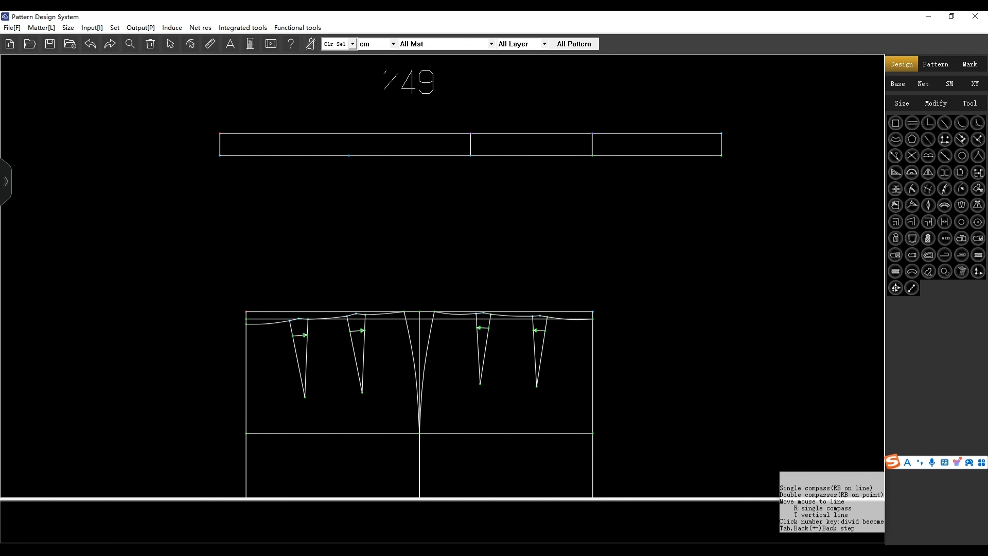
{"action": "left_click", "coordinate": [348, 133]}
Extend the waistband's upper edge 3 cm past its right end and close the extension with a half-rectangle from the lower corner.
{"action": "scroll", "coordinate": [431, 212], "scroll_direction": "down", "scroll_amount": 1}
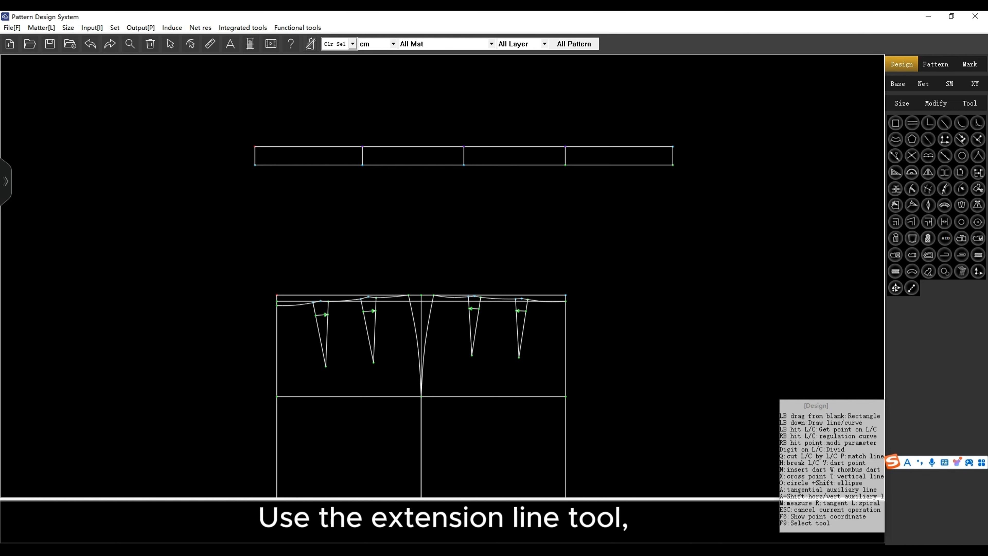
{"action": "scroll", "coordinate": [715, 135], "scroll_direction": "up", "scroll_amount": 2}
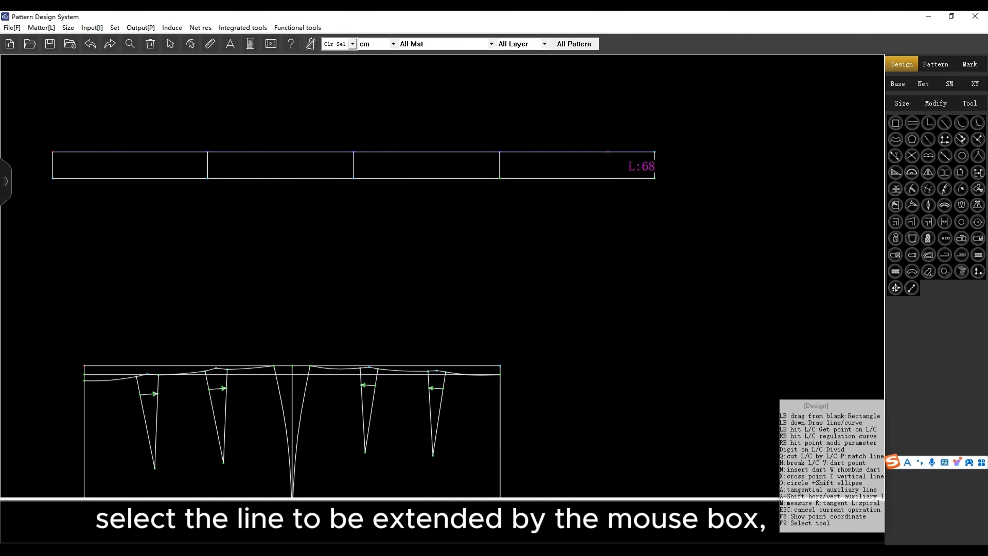
{"action": "left_click_drag", "start_coordinate": [573, 126], "coordinate": [596, 161]}
{"action": "left_click_drag", "start_coordinate": [655, 152], "coordinate": [740, 152]}
{"action": "left_click", "coordinate": [833, 162]}
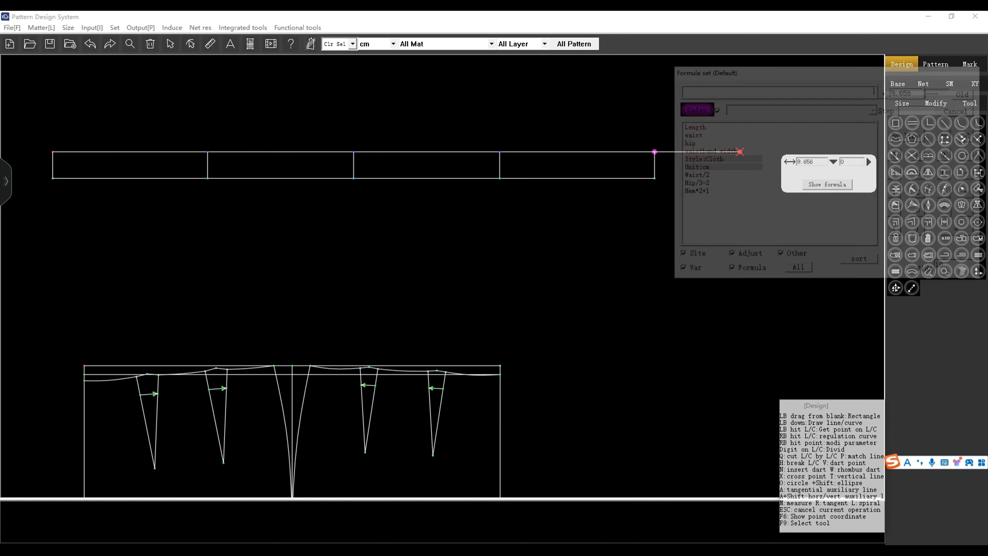
{"action": "left_click_drag", "start_coordinate": [765, 76], "coordinate": [525, 218]}
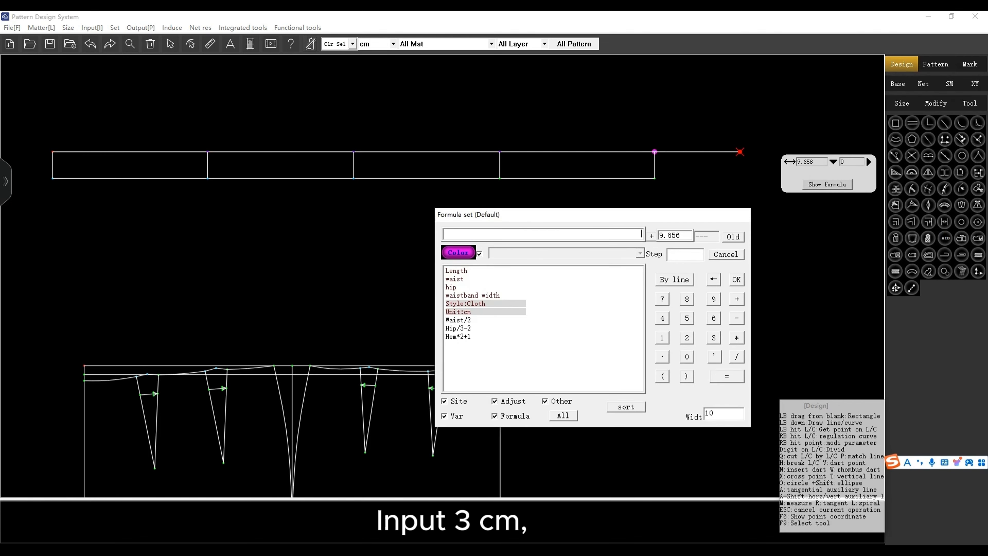
{"action": "left_click", "coordinate": [714, 338]}
{"action": "left_click", "coordinate": [737, 280]}
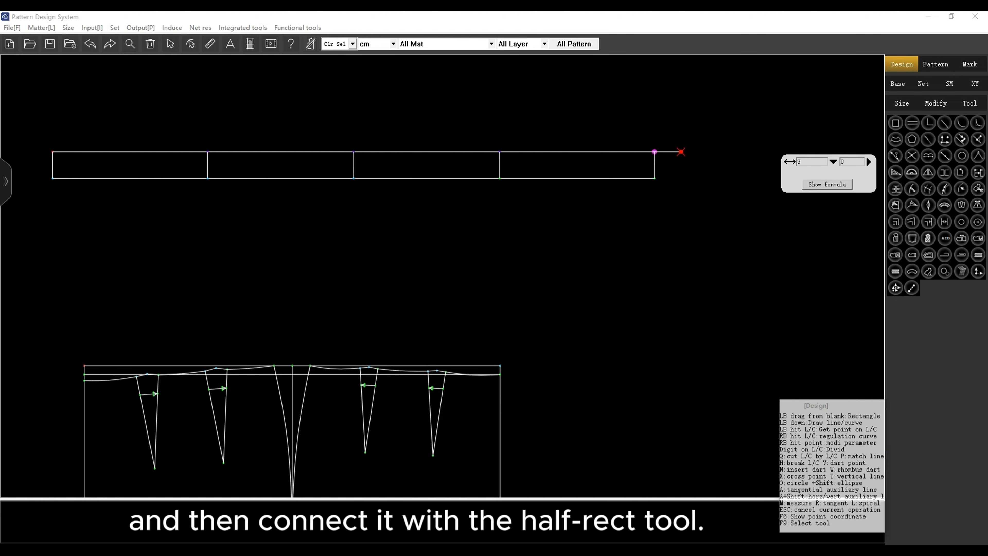
{"action": "key", "text": "Return"}
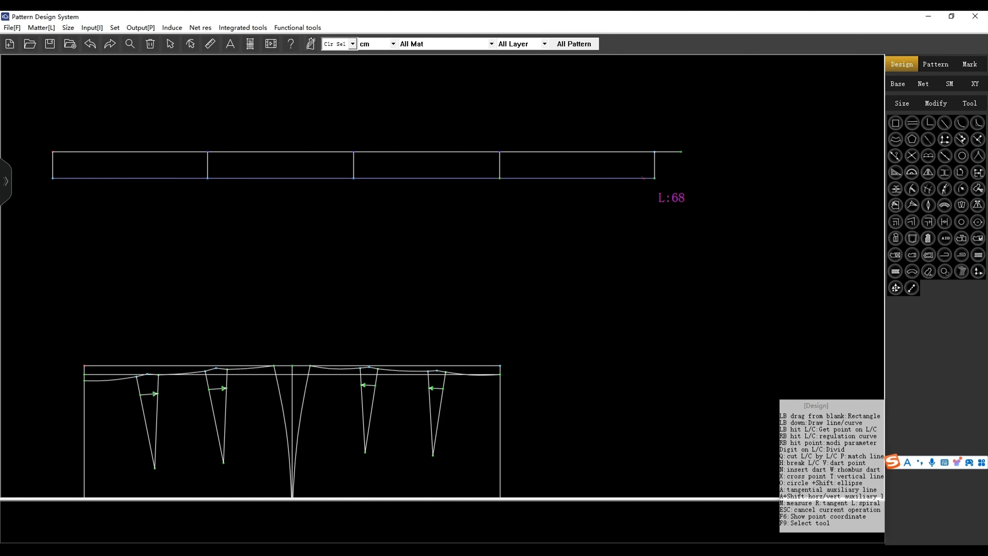
{"action": "left_click_drag", "start_coordinate": [654, 178], "coordinate": [681, 152]}
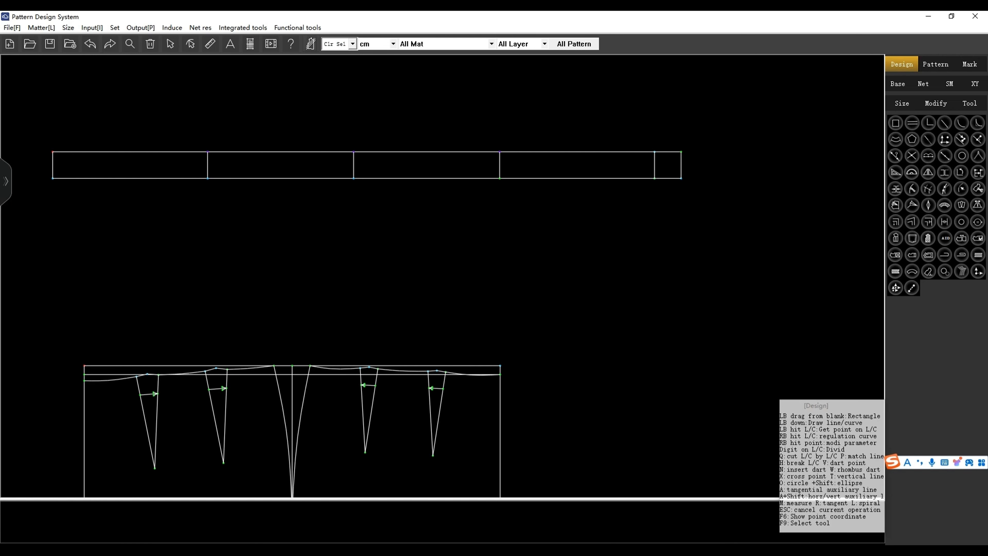
Examine the graded sizes of the skirt and waistband, and return to the base-size structure diagram.
{"action": "scroll", "coordinate": [693, 205], "scroll_direction": "down", "scroll_amount": 8}
{"action": "scroll", "coordinate": [689, 234], "scroll_direction": "up", "scroll_amount": 3}
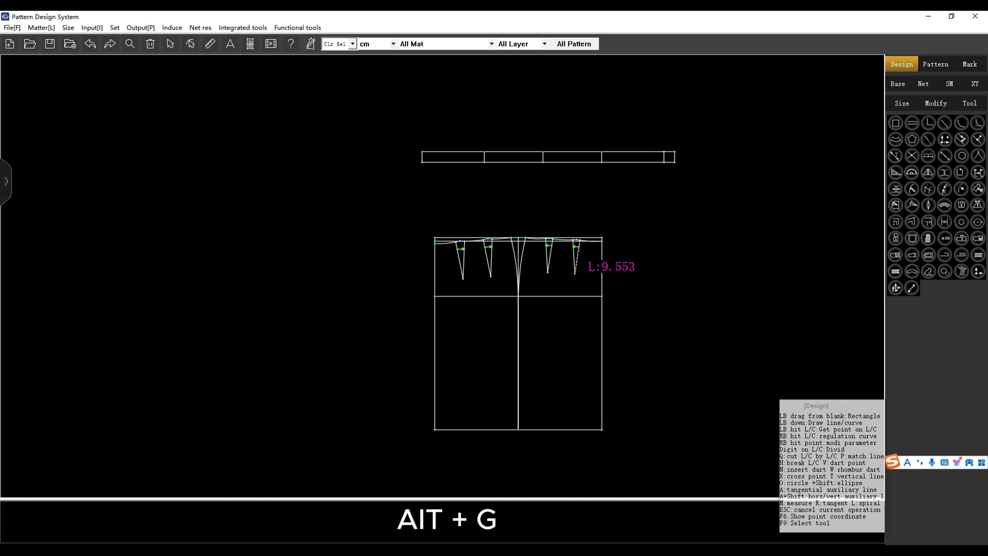
{"action": "key", "text": "alt+g"}
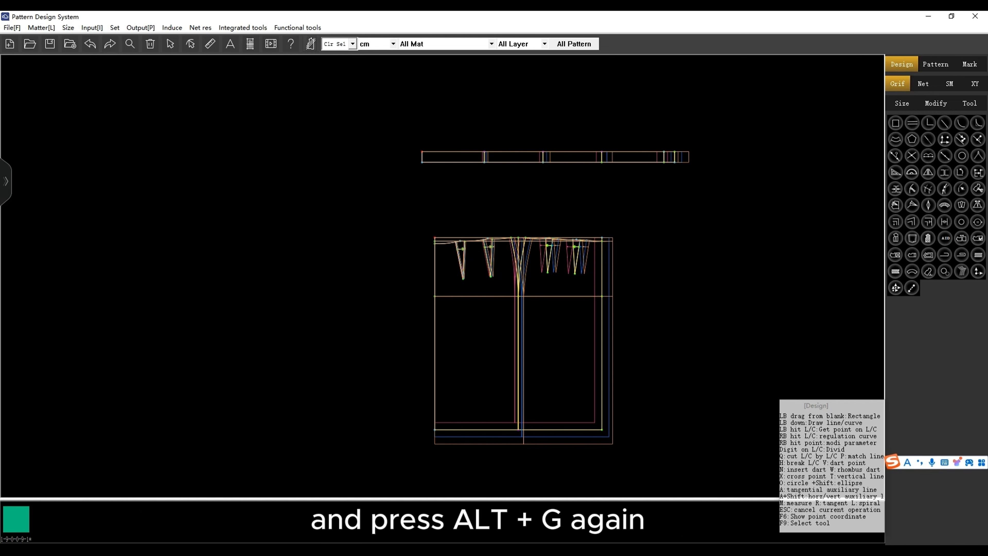
{"action": "key", "text": "alt+g"}
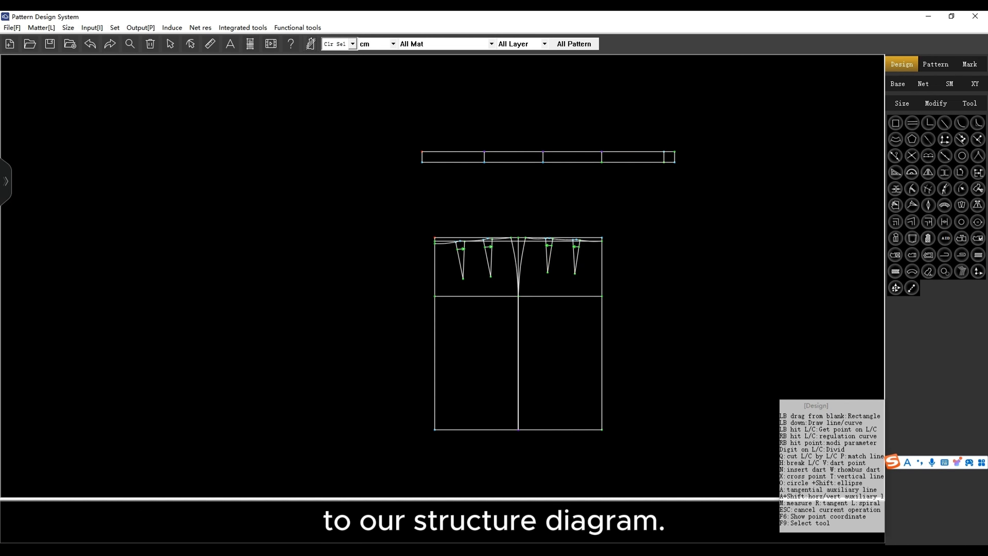